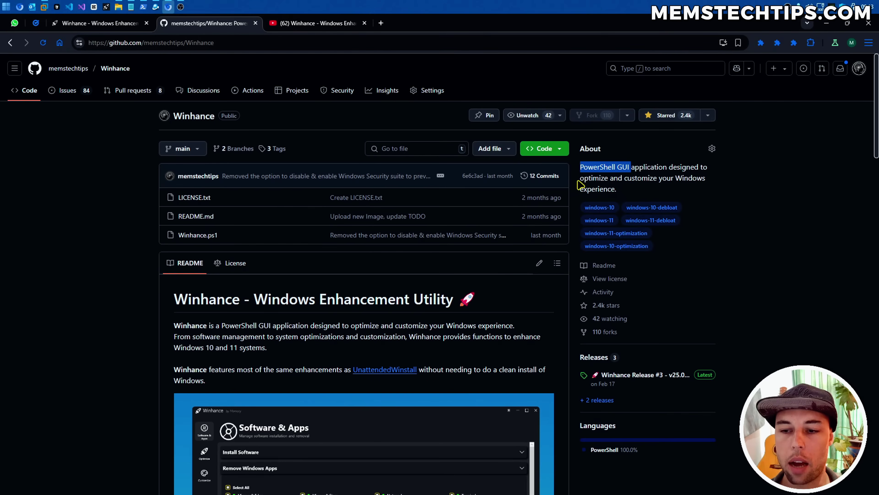
# Copy the 'irm … Winhance.ps1 | iex' command from the Winhance README's Paste and Run section
pyautogui.moveTo(581, 181); pyautogui.dragTo(680, 181)
pyautogui.click(638, 193)
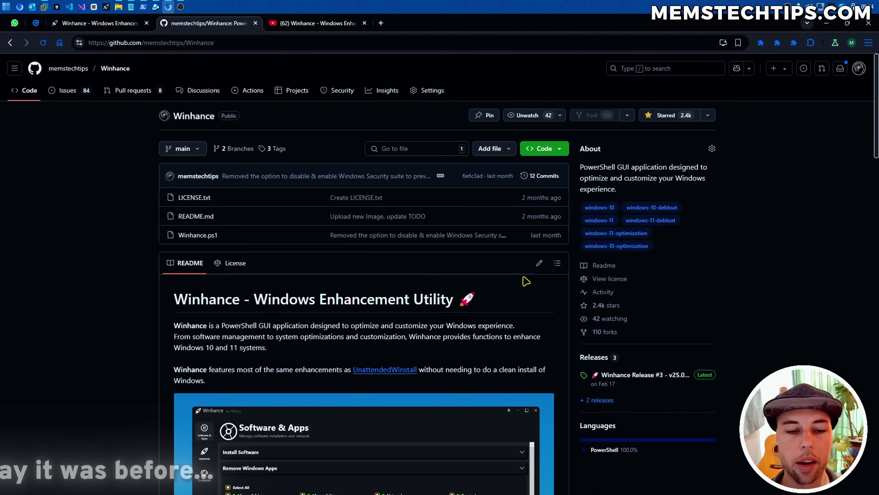
pyautogui.scroll(-5, 526, 264)
pyautogui.scroll(-11, 241, 171)
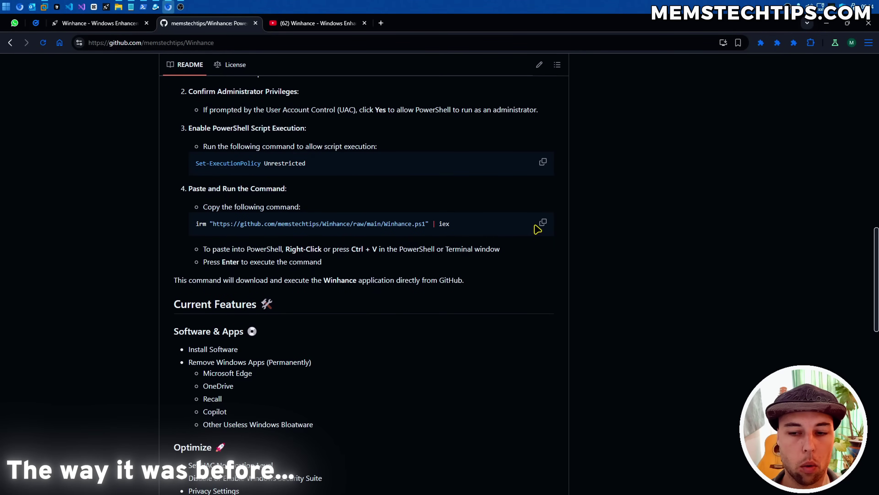
pyautogui.click(543, 222)
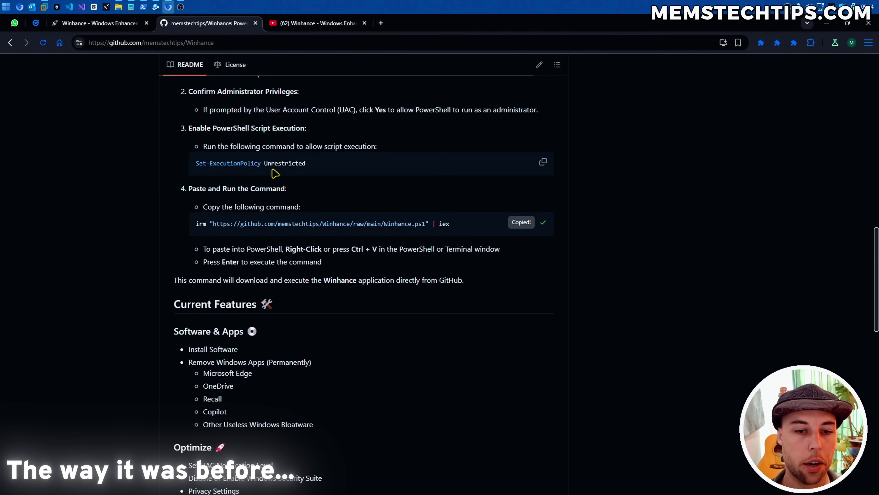
# Paste and run the copied irm Winhance command in an administrator Terminal
pyautogui.rightClick(6, 6)
pyautogui.click(66, 196)
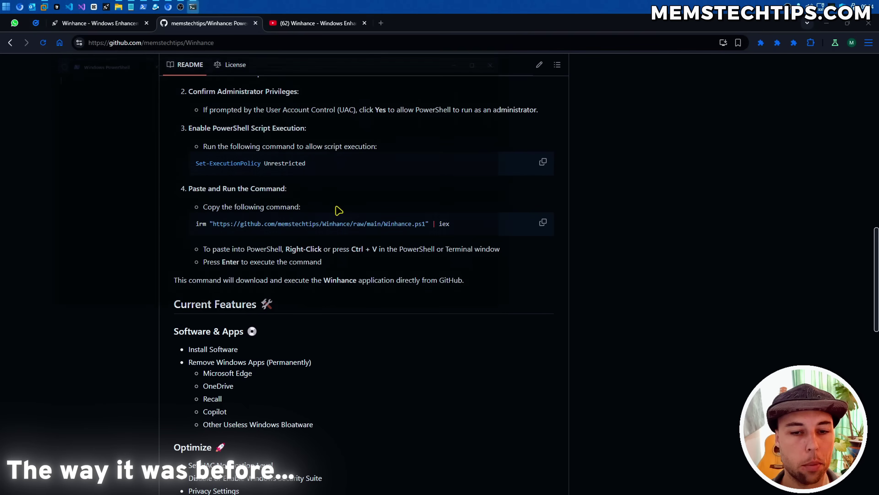
pyautogui.rightClick(122, 122)
pyautogui.press('Return')
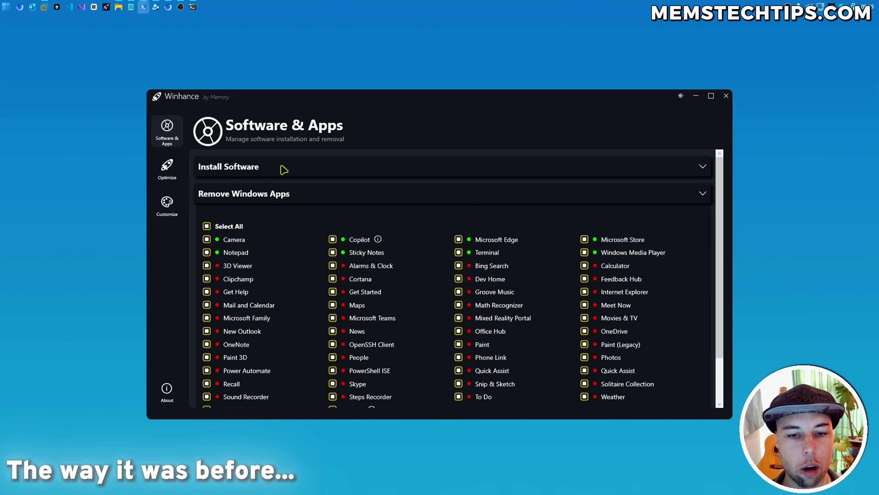
# Expand and collapse Install Software, then scroll through the Remove Windows Apps list
pyautogui.click(296, 170)
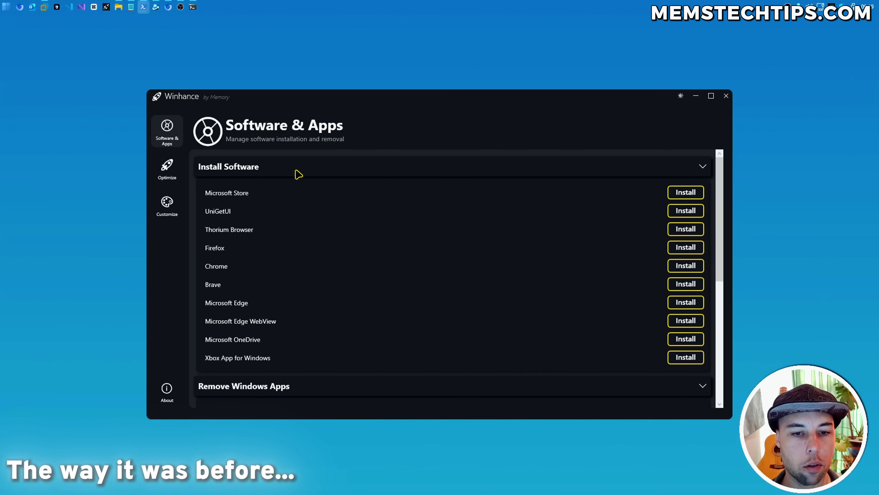
pyautogui.click(296, 170)
pyautogui.scroll(-2, 341, 259)
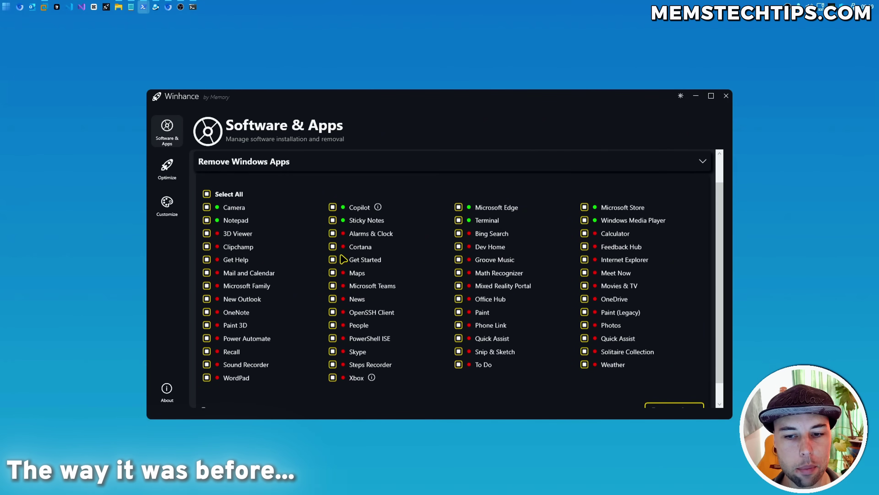
pyautogui.scroll(-1, 342, 259)
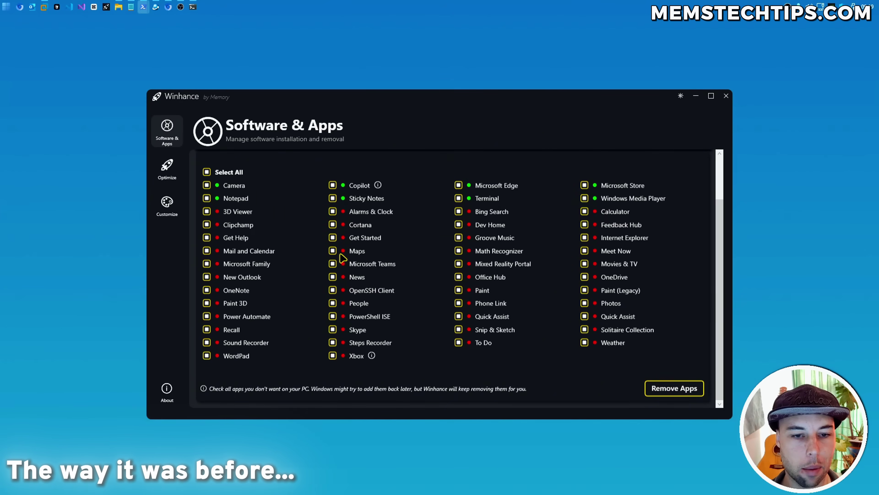
pyautogui.scroll(2, 342, 258)
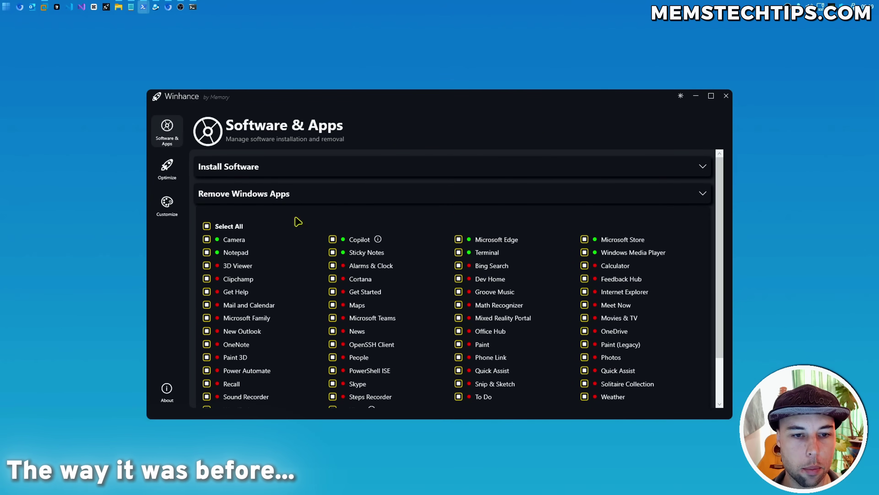
# Look over the Optimize and Customize pages of the older Winhance
pyautogui.click(169, 175)
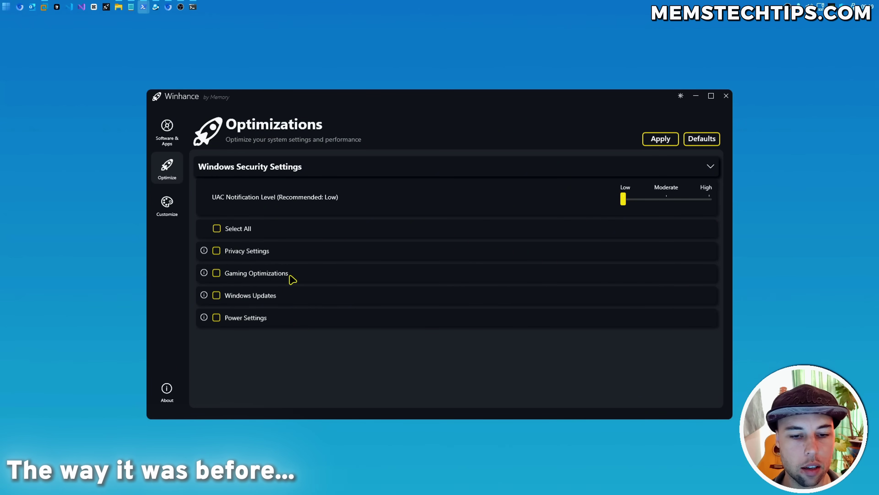
pyautogui.click(167, 210)
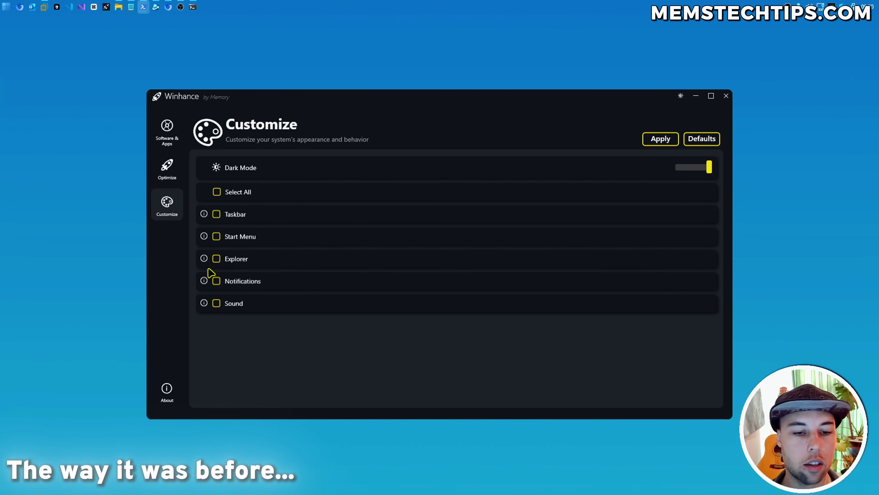
pyautogui.moveTo(204, 260)
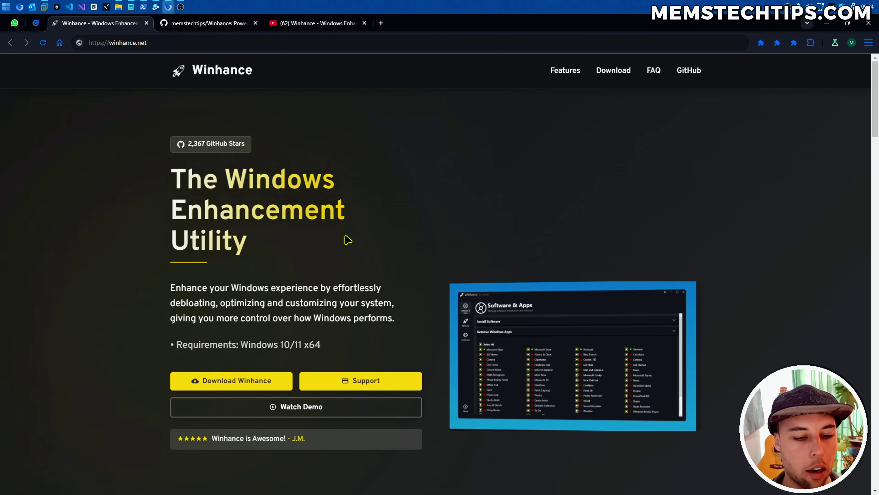
# Download Winhance.Installer.exe from winhance.net and check it in the browser's recent downloads
pyautogui.click(229, 385)
pyautogui.moveTo(175, 345); pyautogui.dragTo(331, 349)
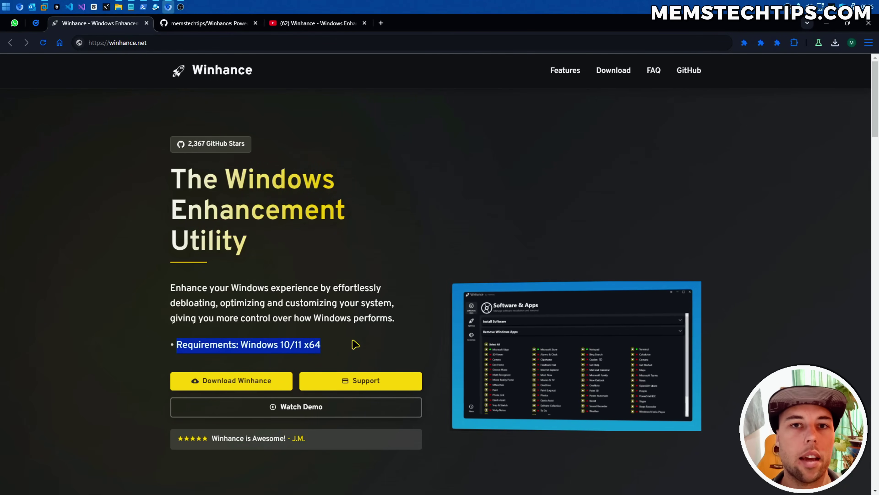
pyautogui.click(835, 42)
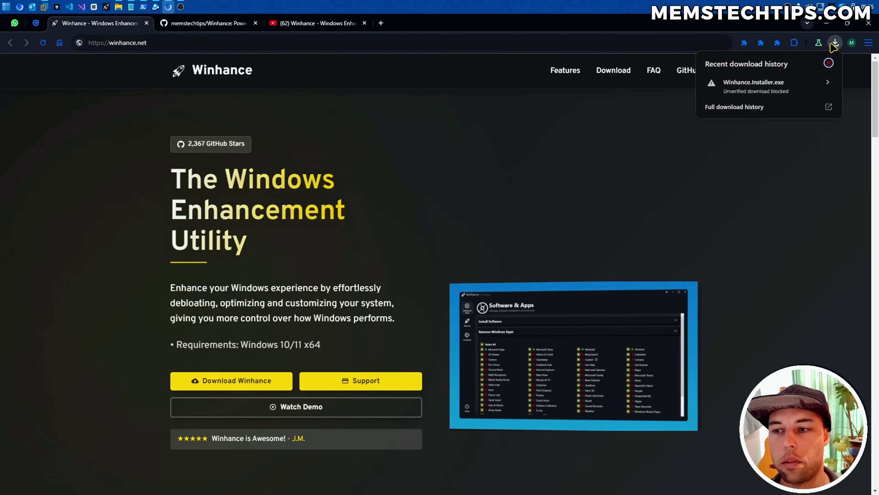
# Keep the blocked Winhance.Installer.exe as an unverified download and run it
pyautogui.click(795, 90)
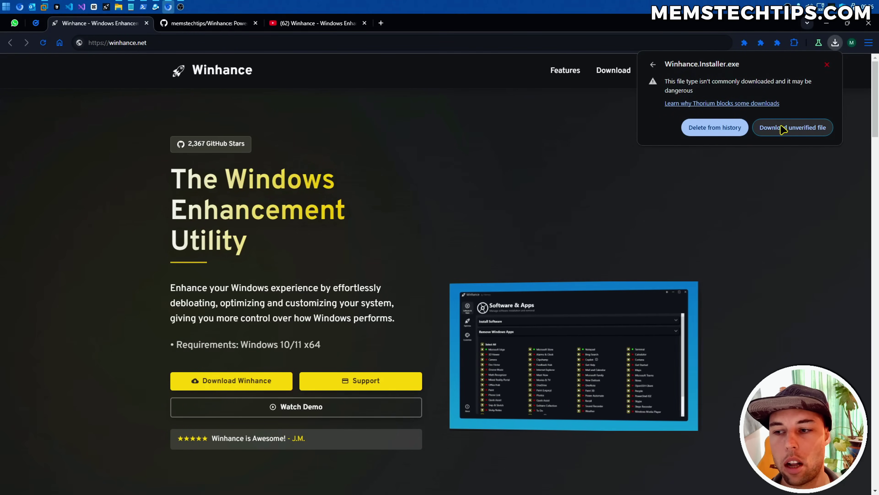
pyautogui.click(783, 132)
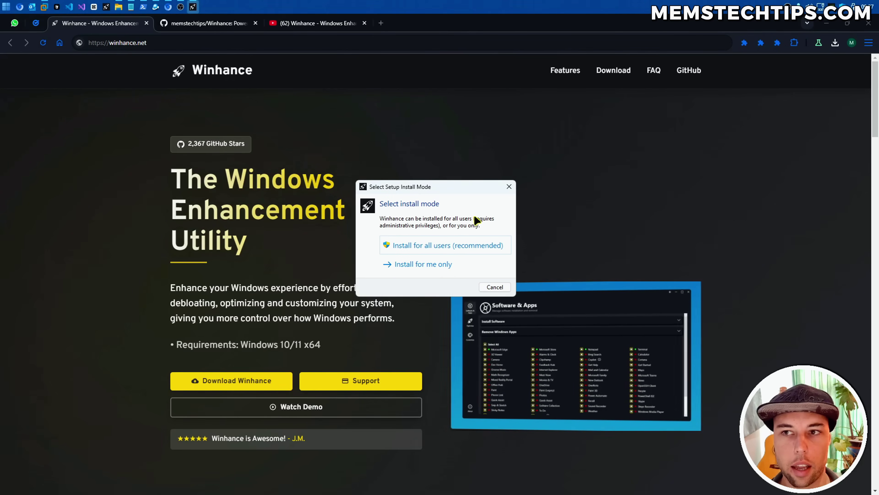
# Choose the all-users install, accept the license and confirm the default existing install folder
pyautogui.click(450, 247)
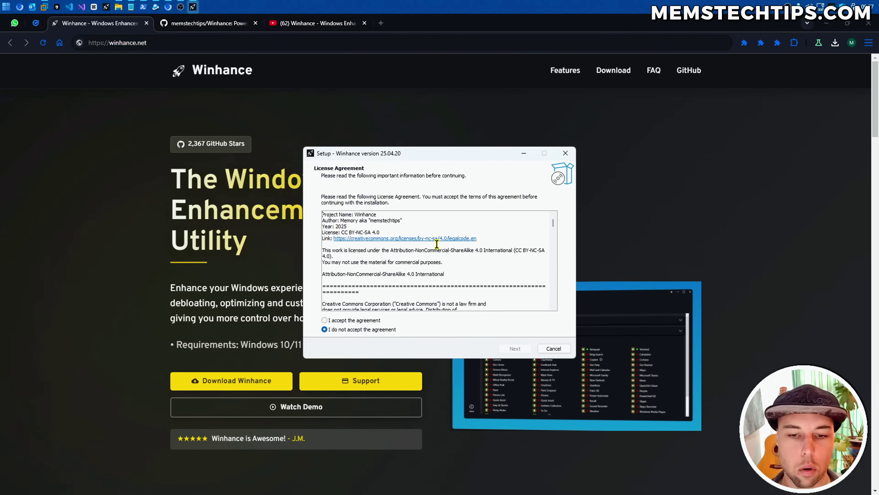
pyautogui.click(360, 320)
pyautogui.click(516, 349)
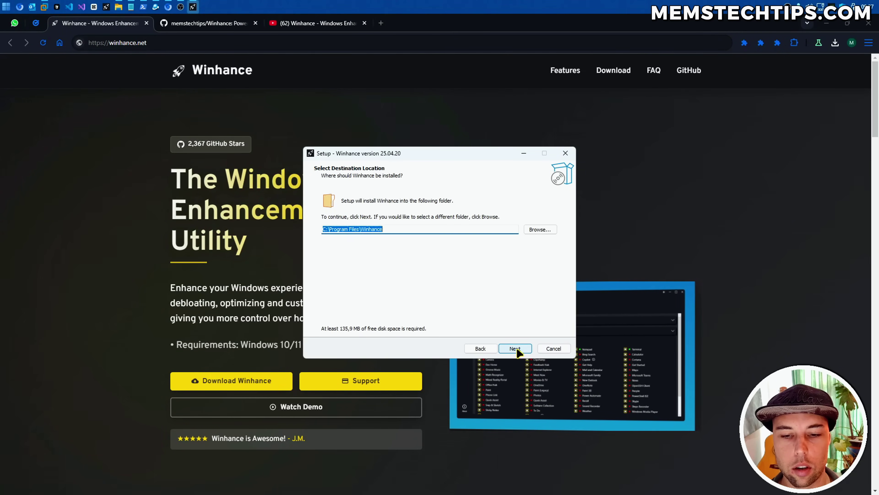
pyautogui.click(517, 349)
pyautogui.click(484, 299)
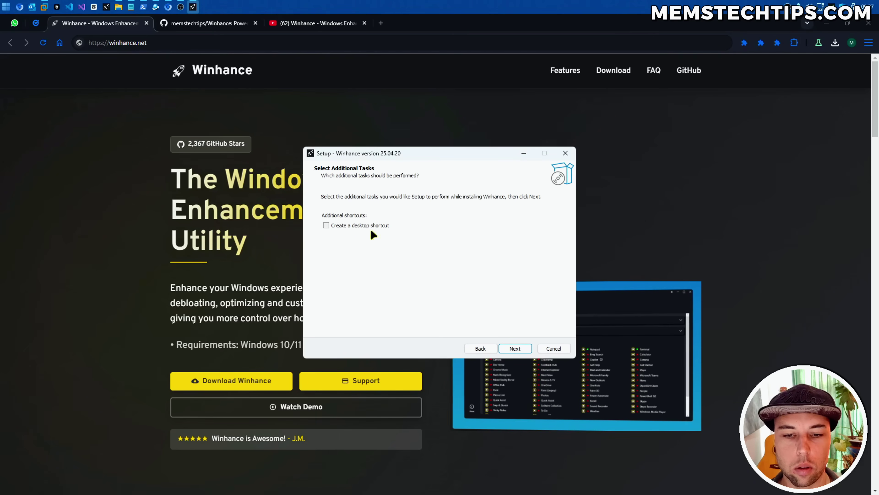
# Add a desktop shortcut, run the installation and launch Winhance on Finish
pyautogui.click(360, 226)
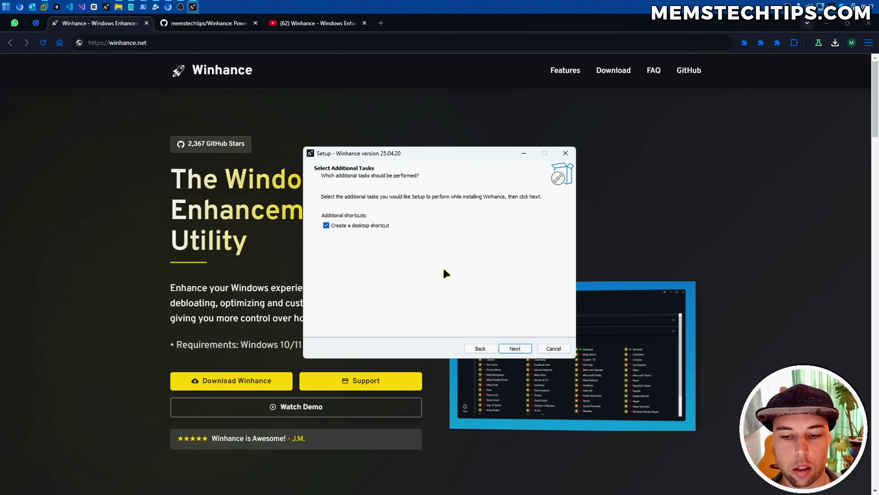
pyautogui.click(516, 349)
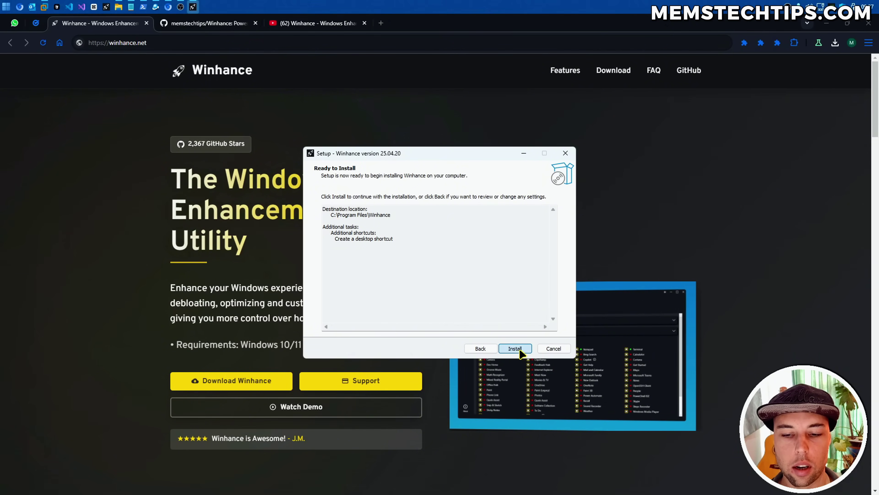
pyautogui.click(516, 349)
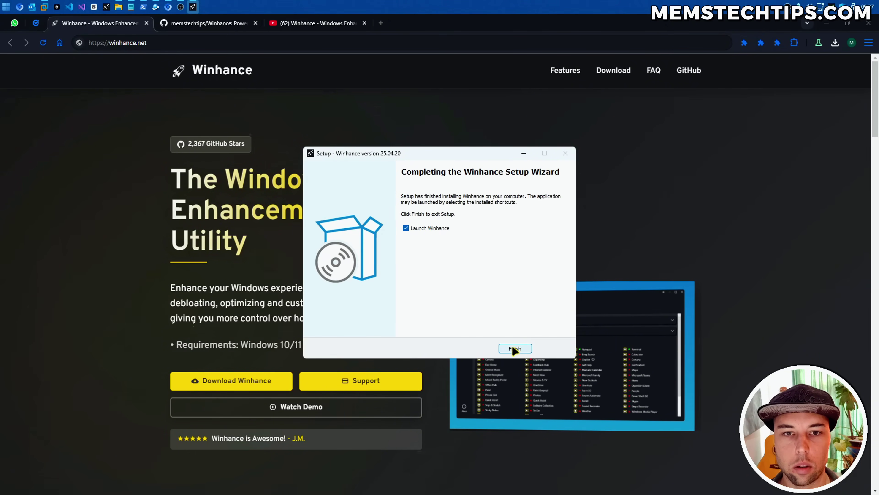
pyautogui.click(515, 349)
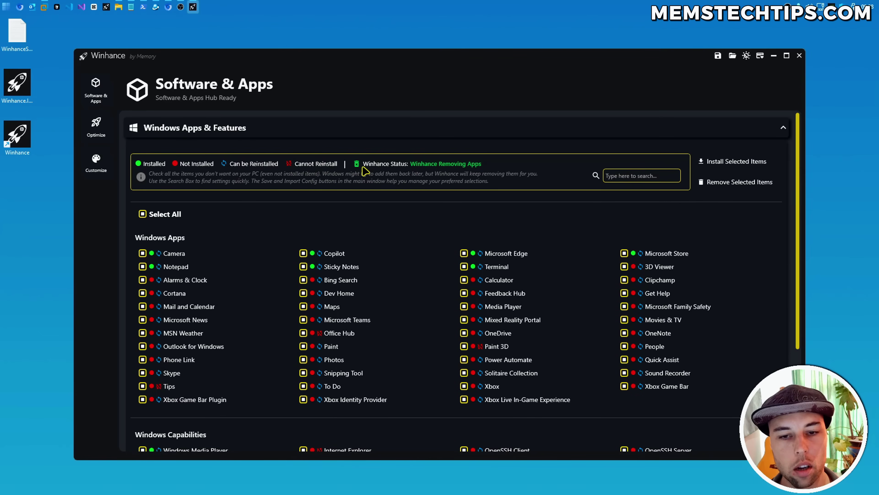
# Check Winhance Status for the active removal scripts on the Software & Apps page
pyautogui.moveTo(364, 170)
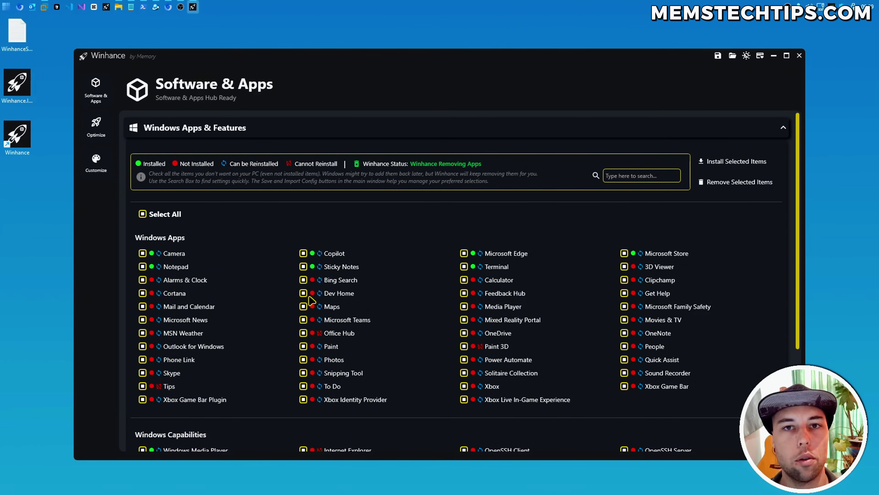
# Filter the apps by 'edge', clear the filter, and untick every app in the list
pyautogui.click(633, 176)
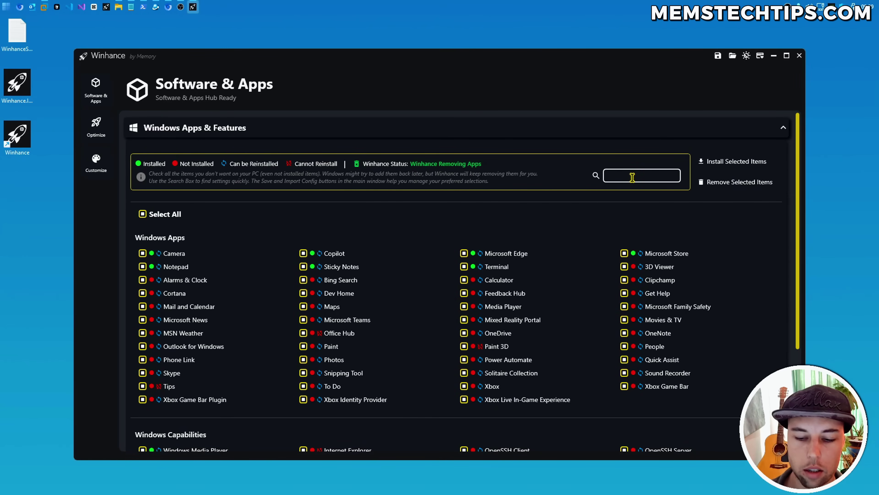
pyautogui.write('edge')
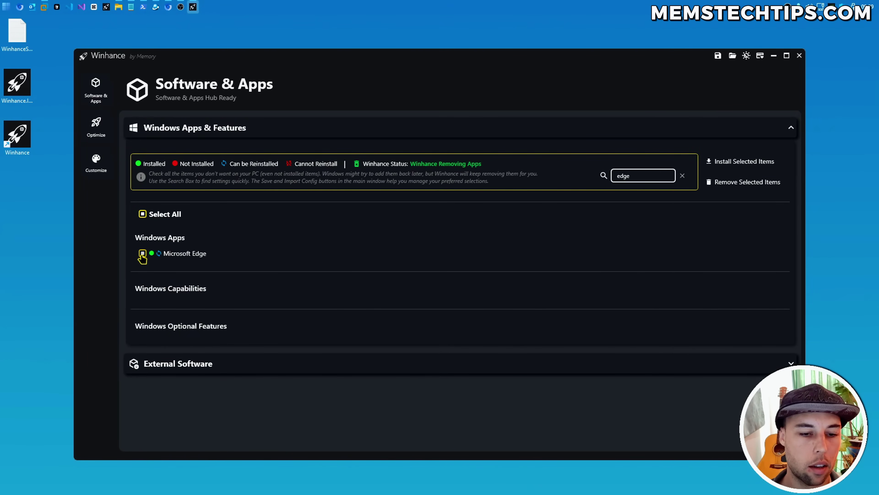
pyautogui.click(682, 175)
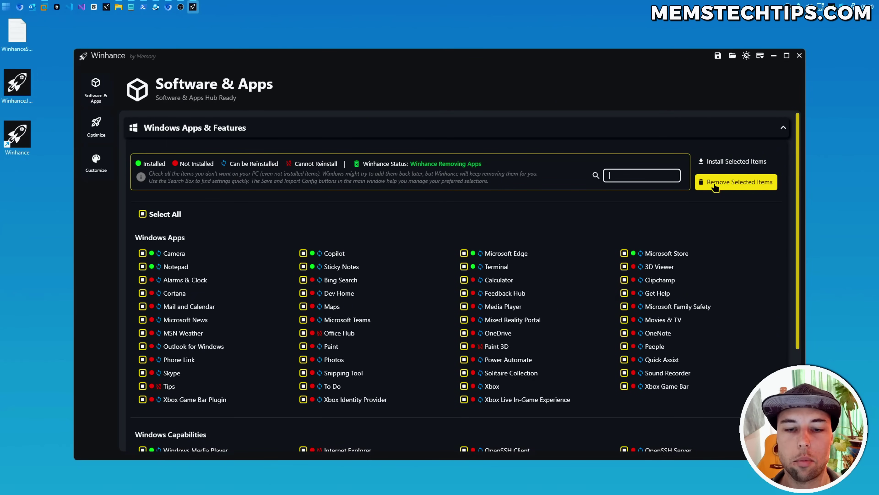
pyautogui.scroll(-5, 715, 233)
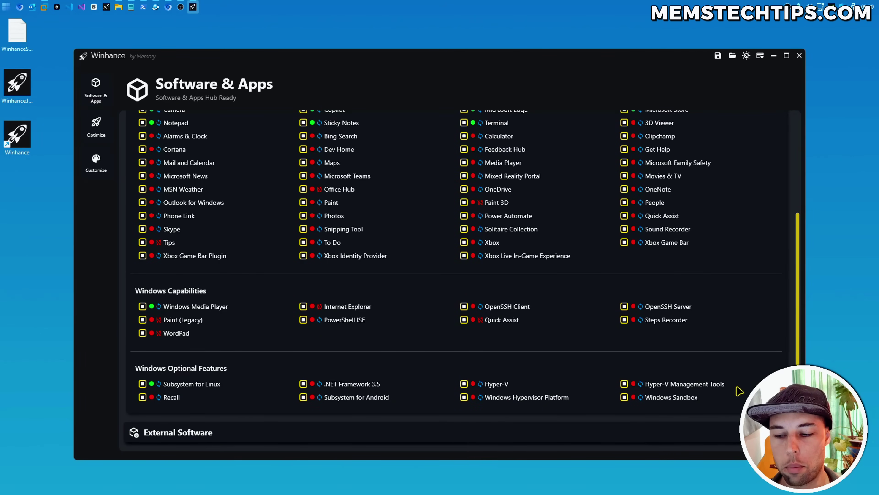
pyautogui.scroll(5, 731, 346)
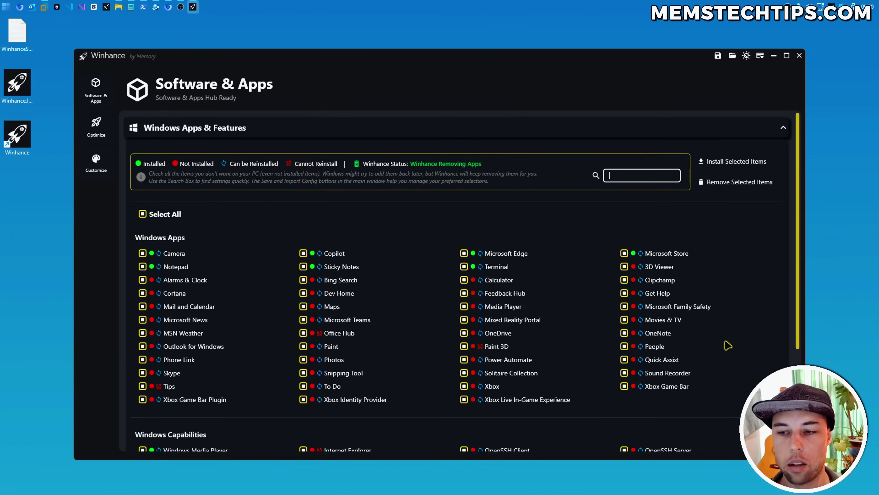
pyautogui.click(737, 162)
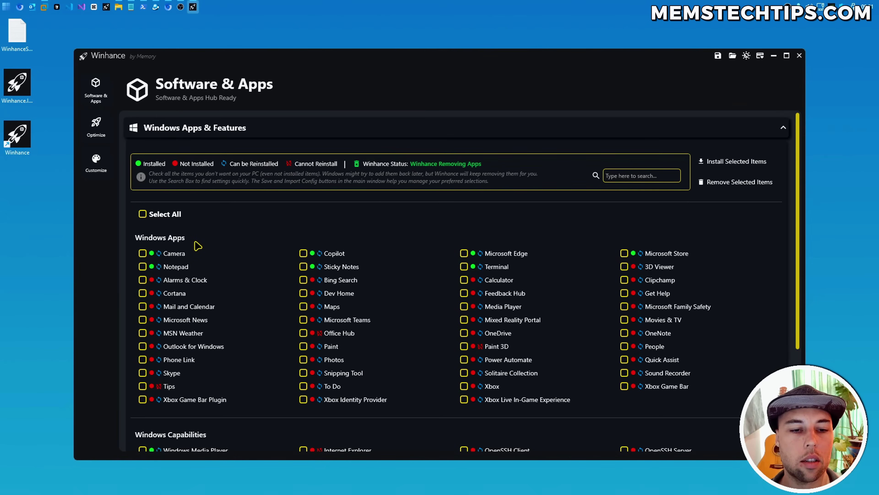
# Tick Copilot and Microsoft Store for removal in the Windows Apps list
pyautogui.scroll(-1, 198, 246)
pyautogui.scroll(-3, 198, 245)
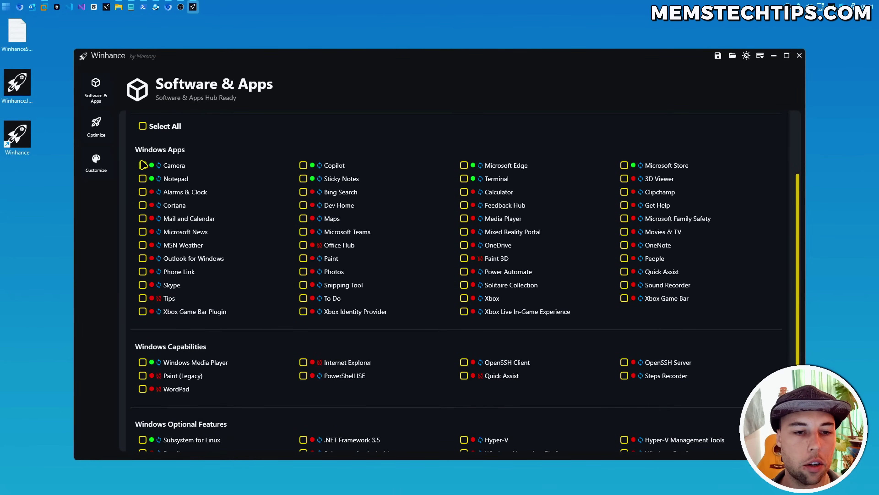
pyautogui.scroll(-3, 196, 170)
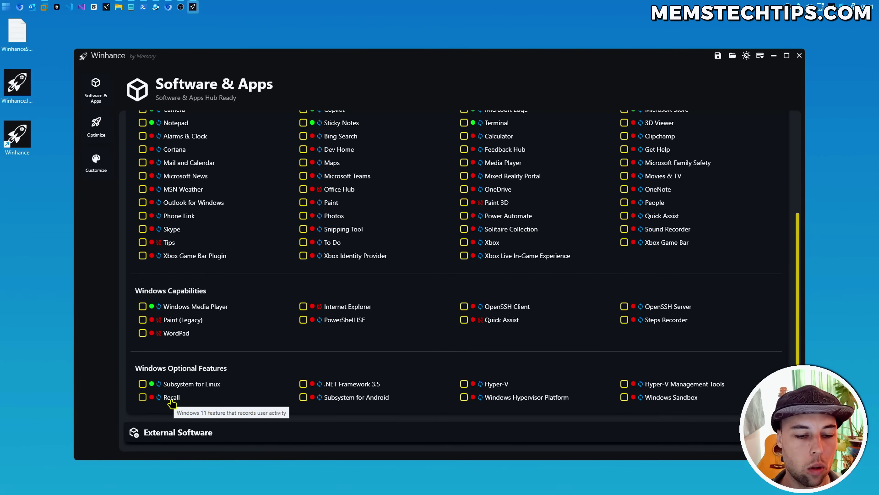
pyautogui.scroll(1, 258, 350)
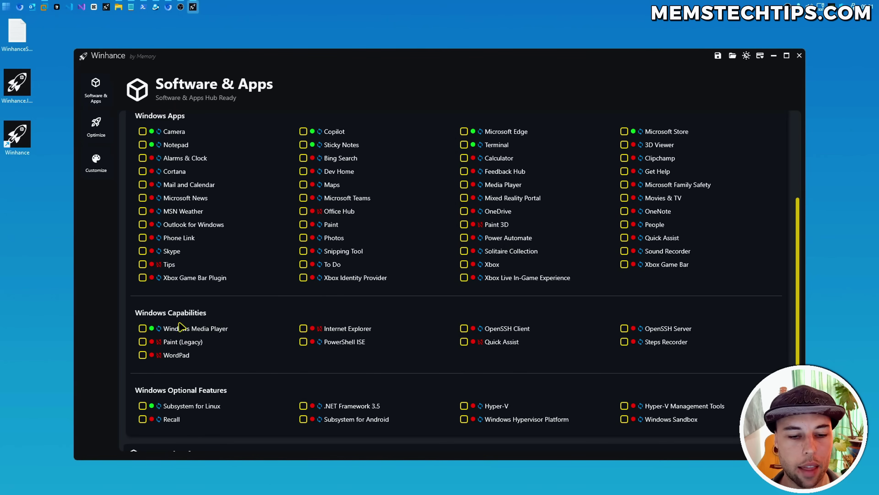
pyautogui.scroll(2, 501, 189)
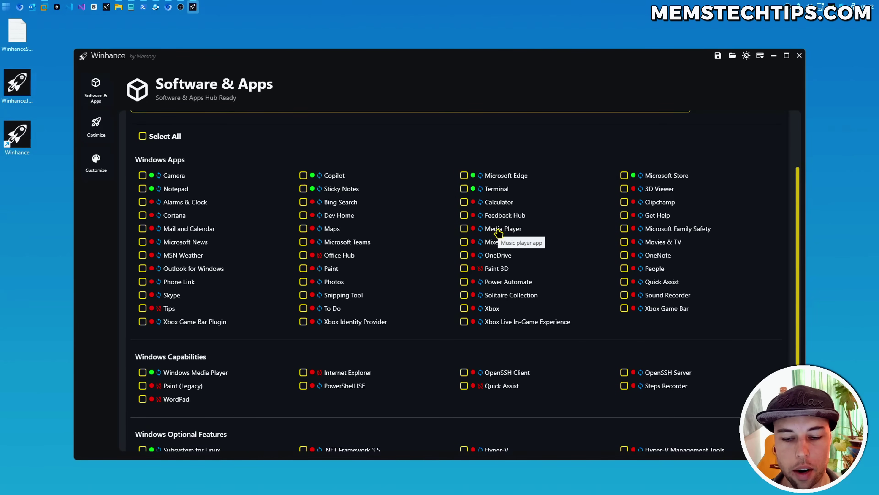
pyautogui.scroll(-2, 215, 249)
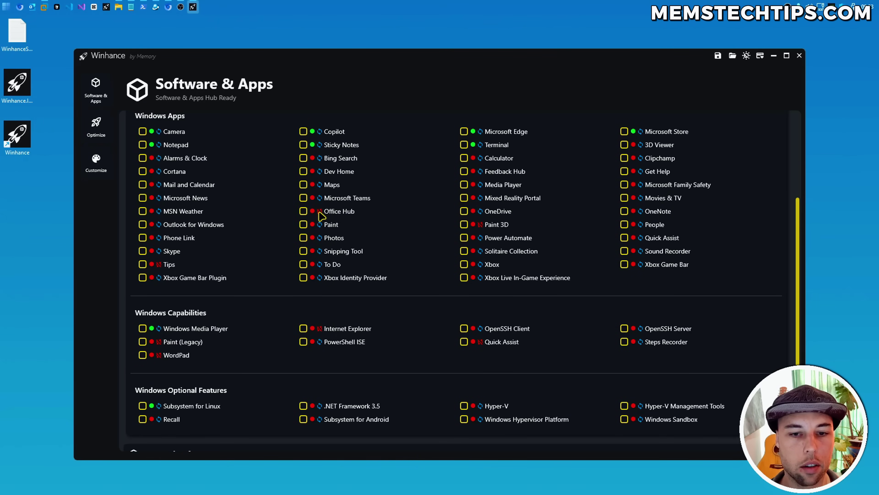
pyautogui.scroll(3, 321, 216)
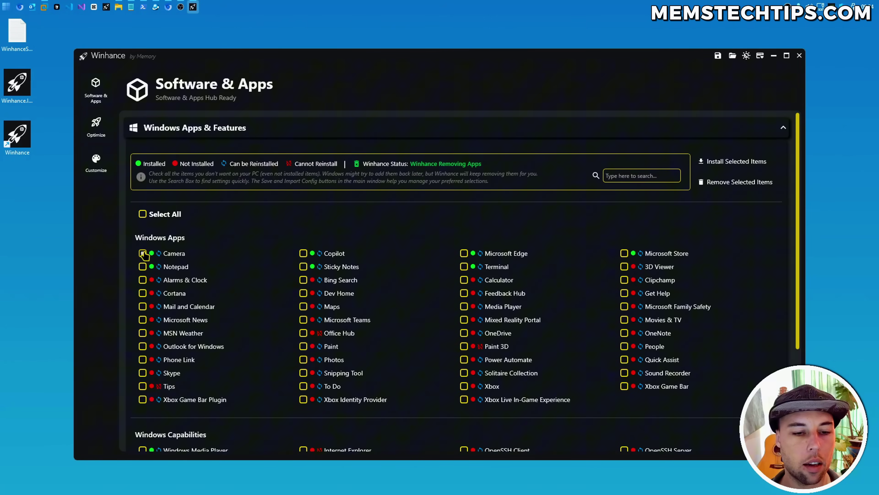
pyautogui.click(303, 253)
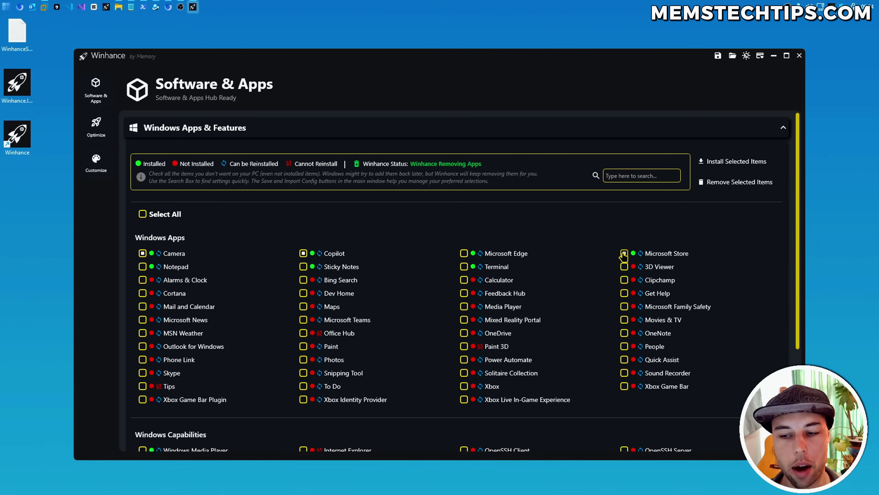
pyautogui.click(624, 253)
# Also tick WordPad for removal further down the list
pyautogui.scroll(-5, 492, 255)
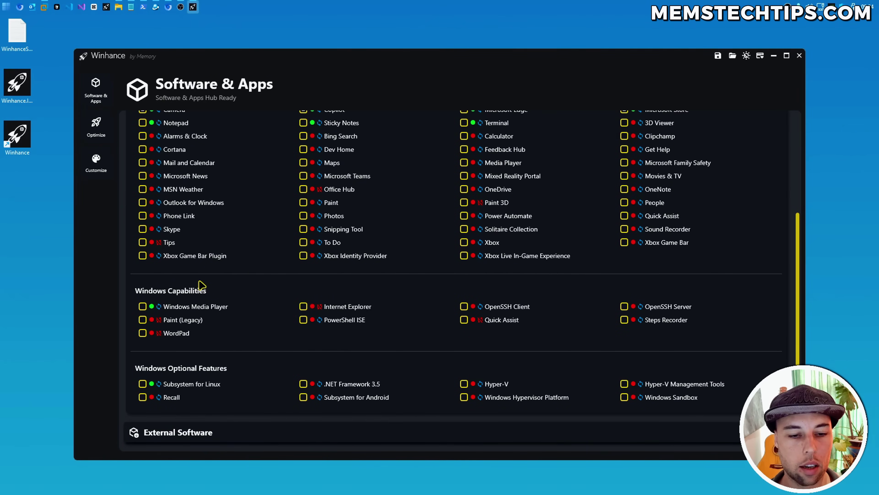
pyautogui.click(142, 333)
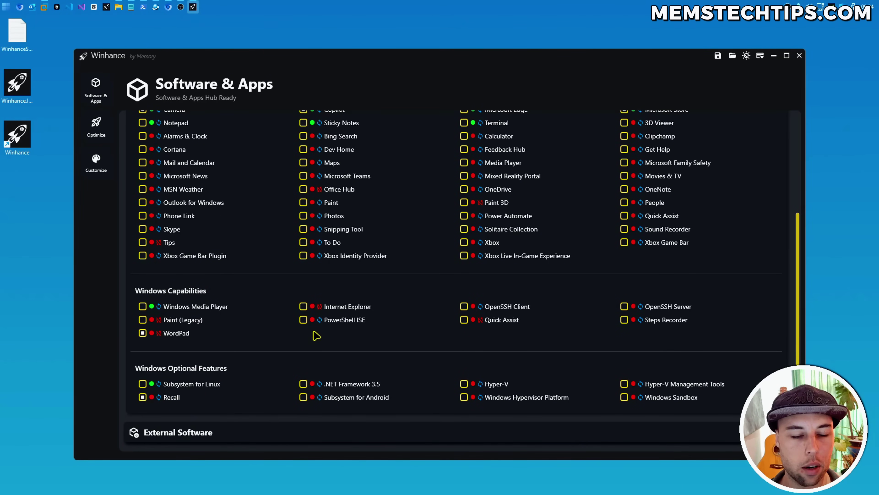
pyautogui.scroll(5, 312, 333)
pyautogui.scroll(1, 280, 245)
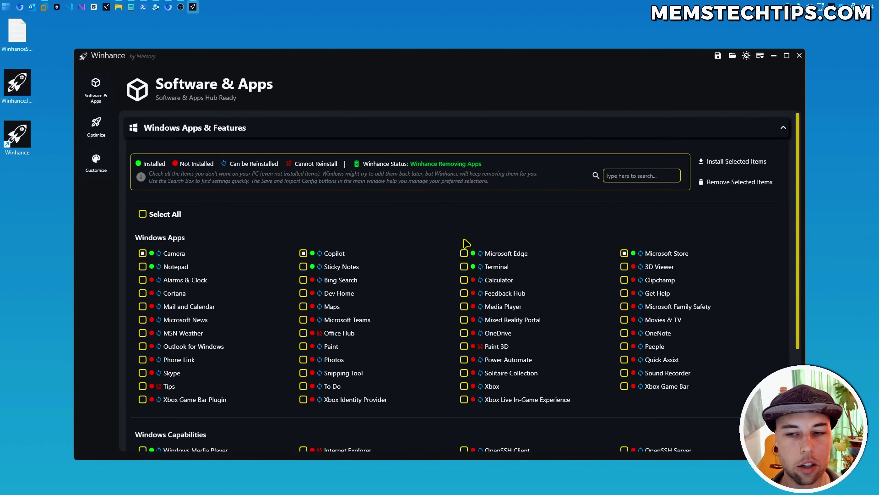
# Remove the five marked items, dismiss the success message and untick Select All
pyautogui.click(715, 186)
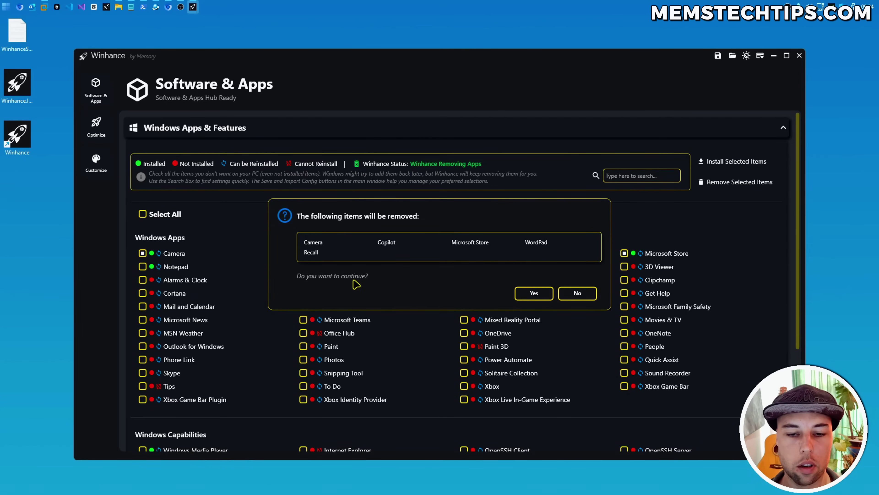
pyautogui.click(537, 297)
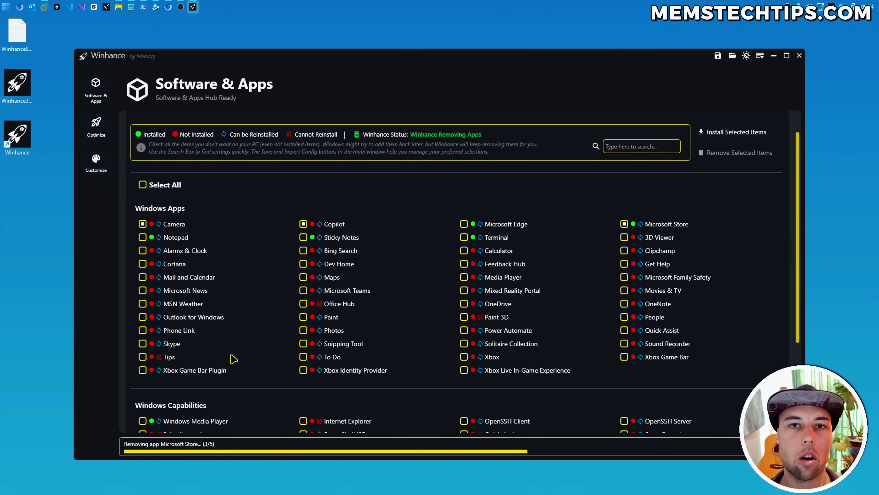
pyautogui.click(93, 129)
pyautogui.click(97, 162)
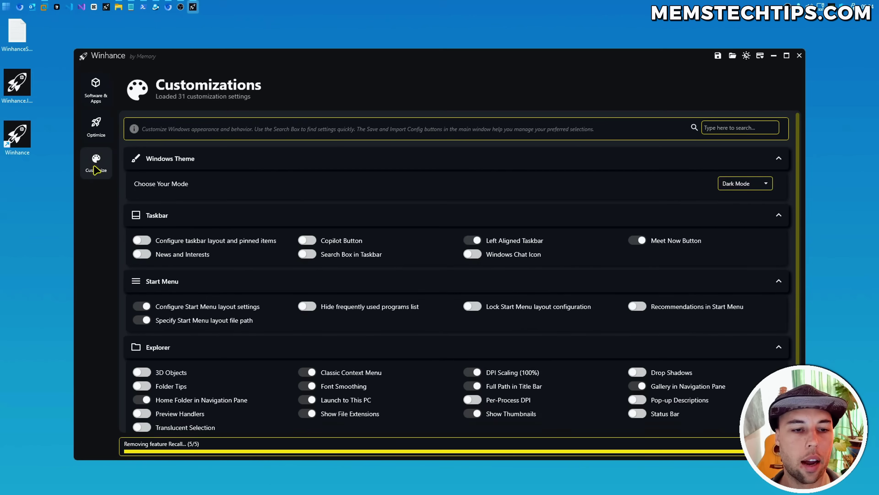
pyautogui.click(96, 89)
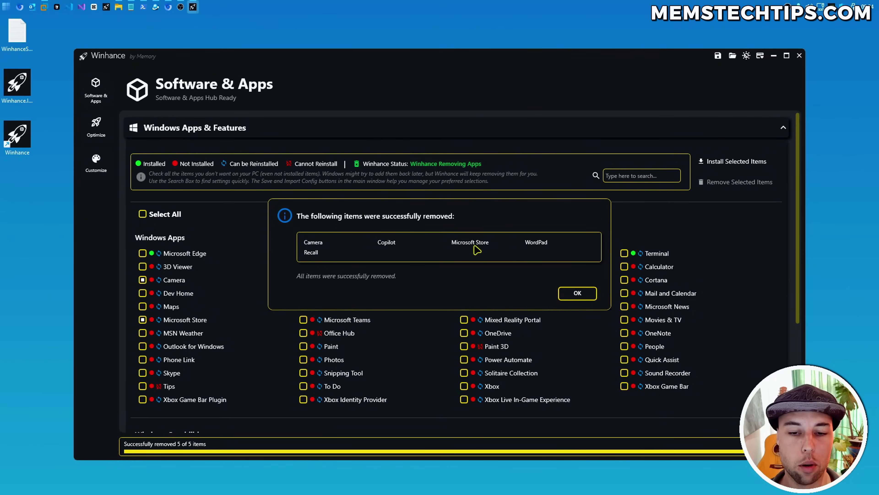
pyautogui.click(577, 293)
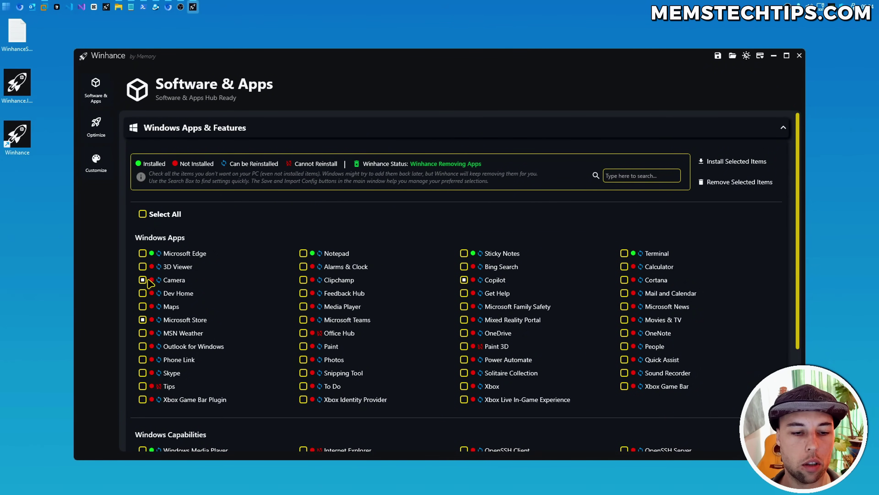
pyautogui.click(142, 215)
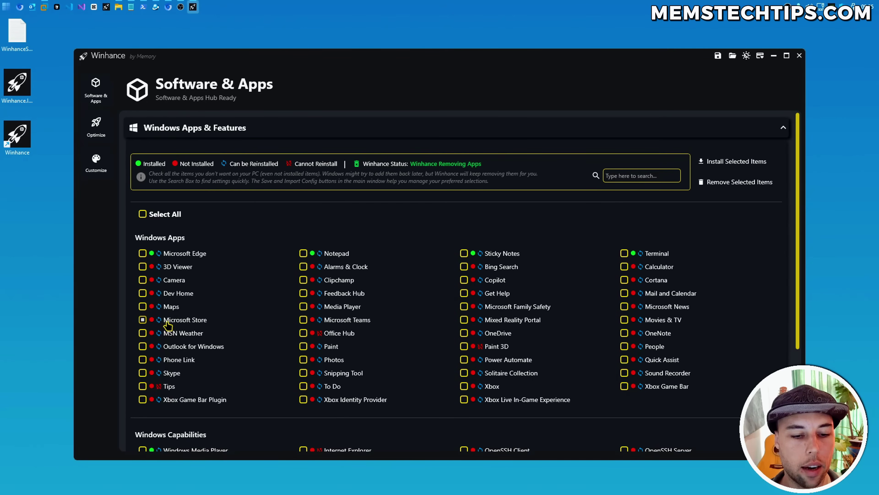
# Install the ticked Microsoft Store, confirm with Yes and dismiss the success message
pyautogui.click(723, 169)
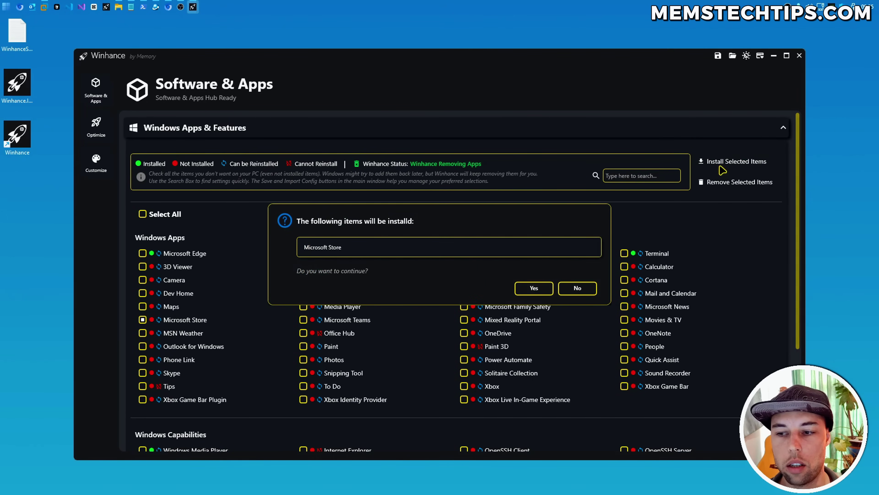
pyautogui.click(530, 291)
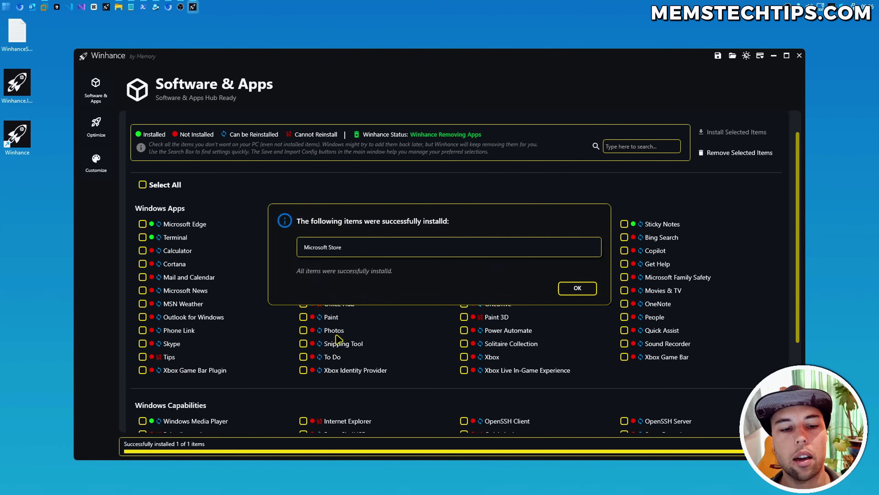
pyautogui.click(571, 288)
pyautogui.moveTo(389, 137)
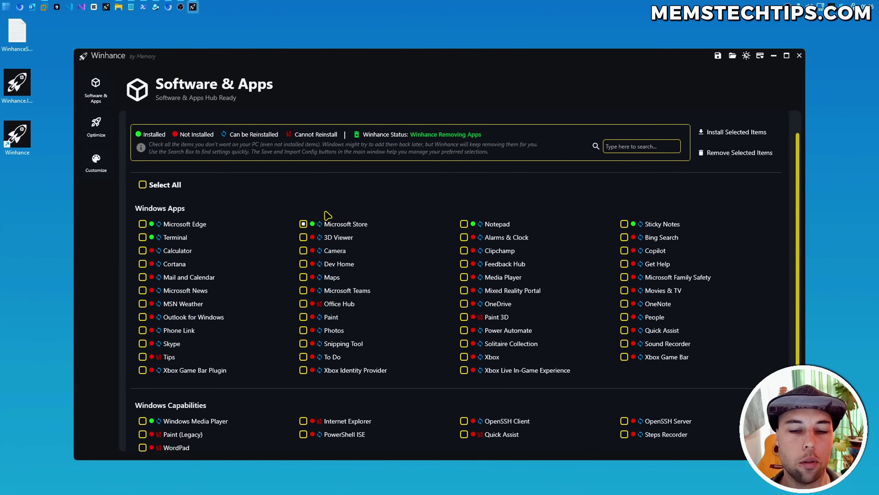
pyautogui.click(303, 225)
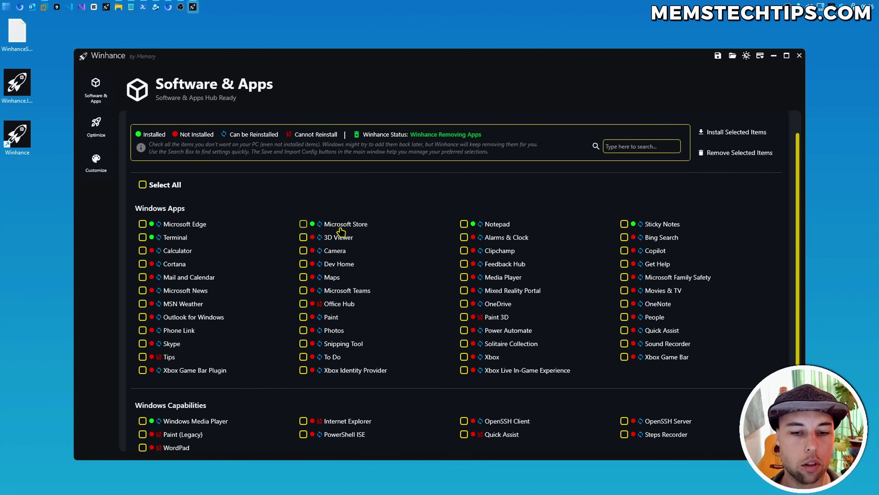
pyautogui.click(7, 7)
pyautogui.write('microsoft')
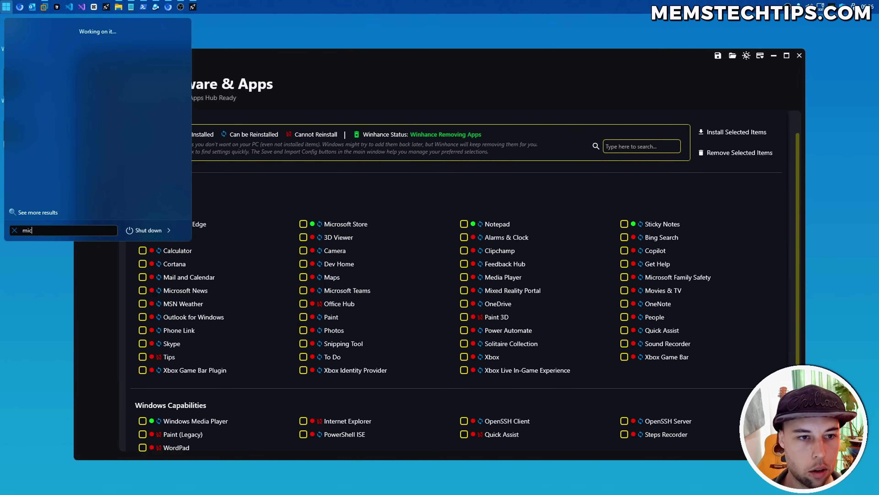
pyautogui.click(40, 82)
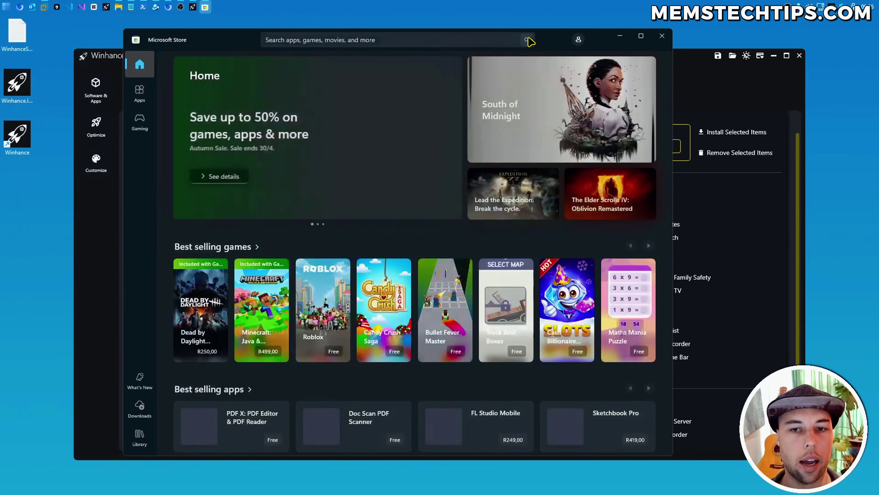
pyautogui.click(561, 35)
pyautogui.scroll(1, 318, 135)
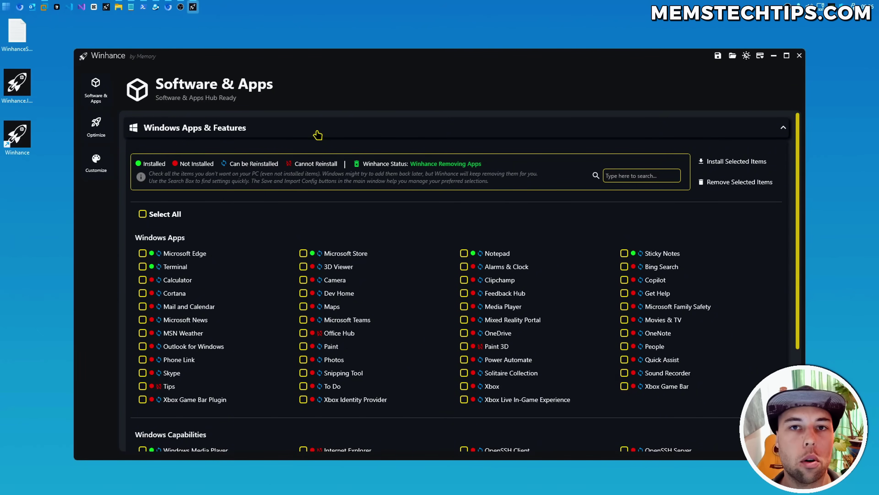
# Collapse Windows Apps & Features and browse through the External Software catalogue
pyautogui.click(304, 129)
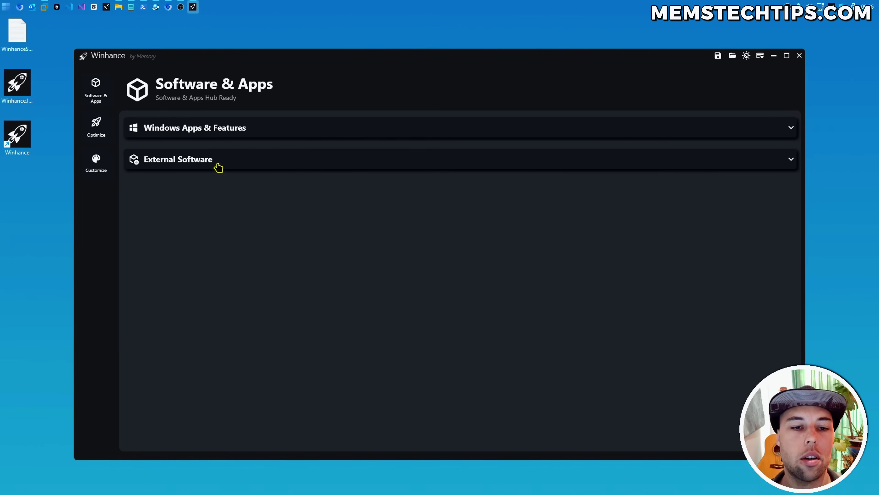
pyautogui.click(230, 161)
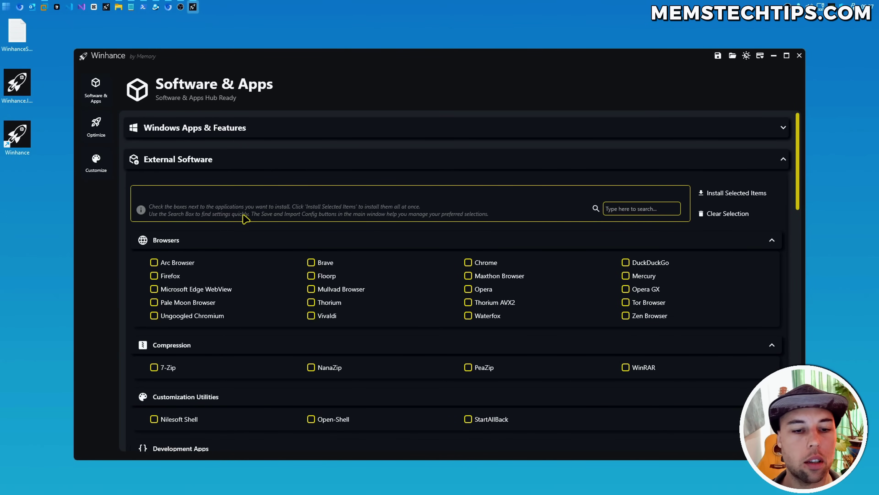
pyautogui.scroll(-2, 245, 218)
pyautogui.scroll(-12, 254, 222)
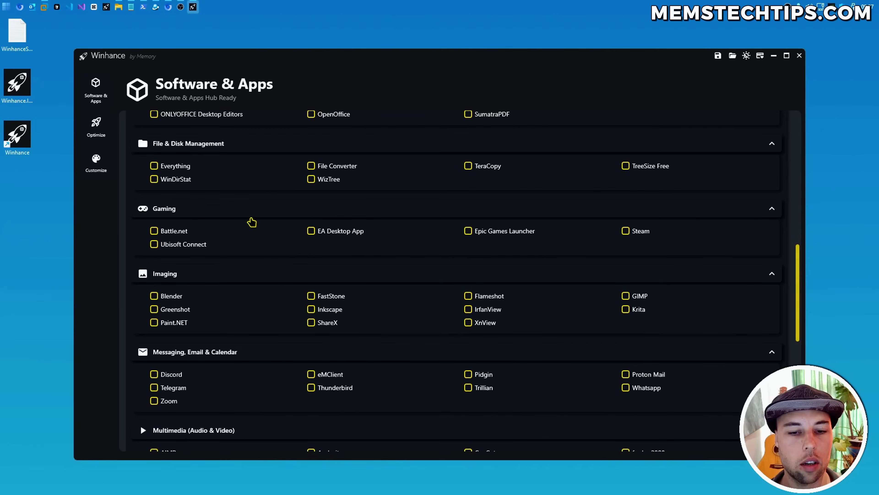
pyautogui.scroll(-8, 252, 221)
pyautogui.scroll(-2, 254, 224)
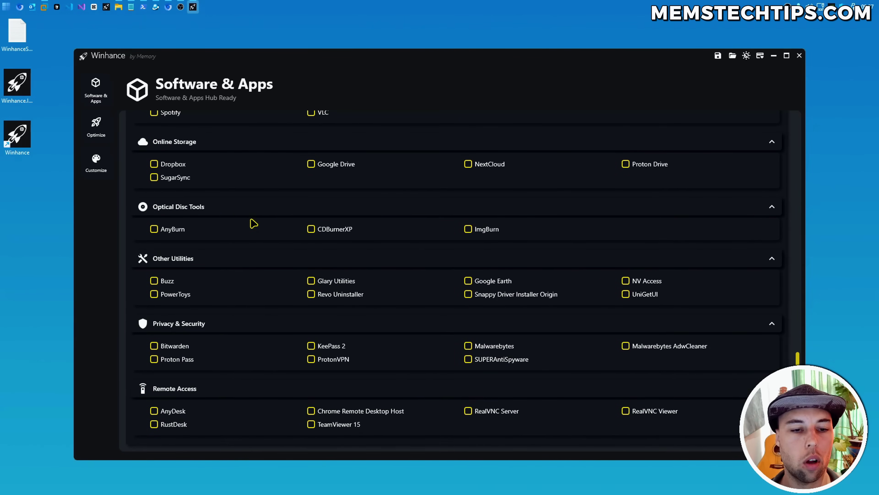
pyautogui.scroll(12, 254, 224)
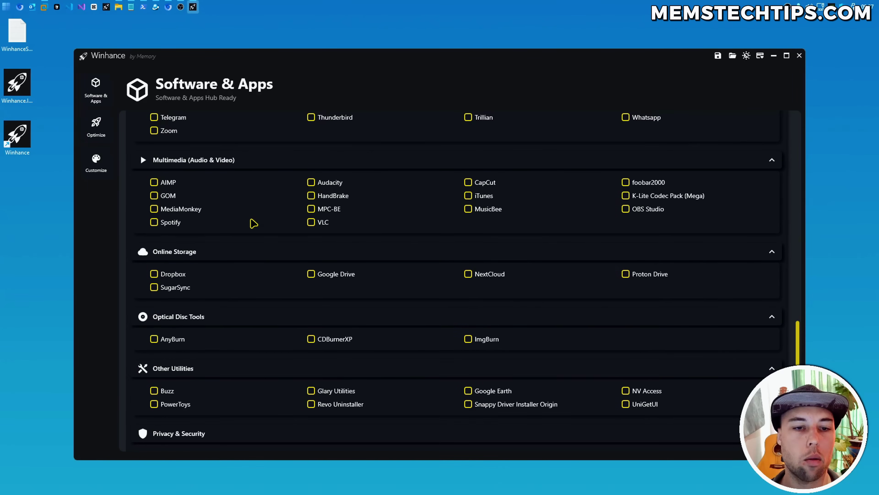
pyautogui.scroll(2, 253, 223)
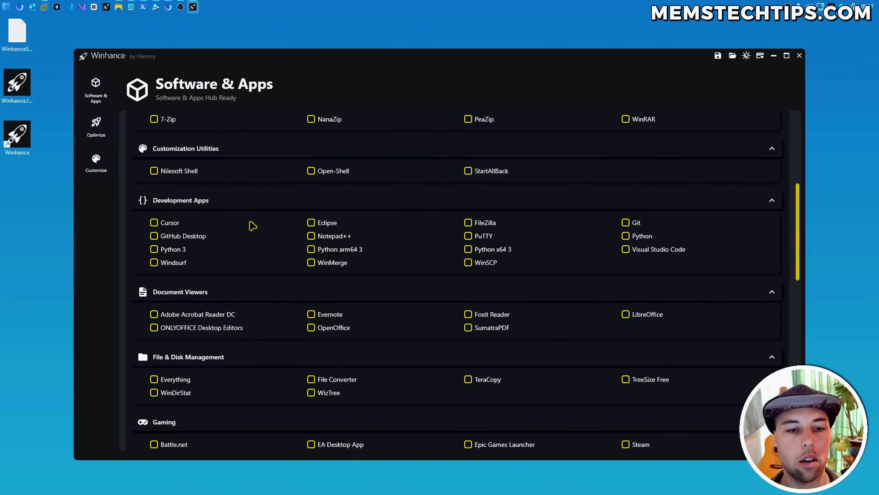
pyautogui.scroll(2, 253, 225)
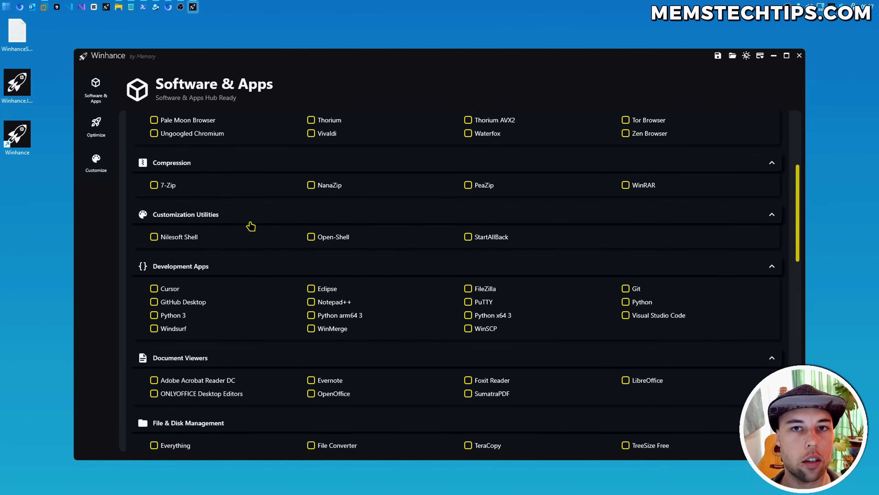
pyautogui.scroll(2, 253, 227)
pyautogui.scroll(2, 253, 226)
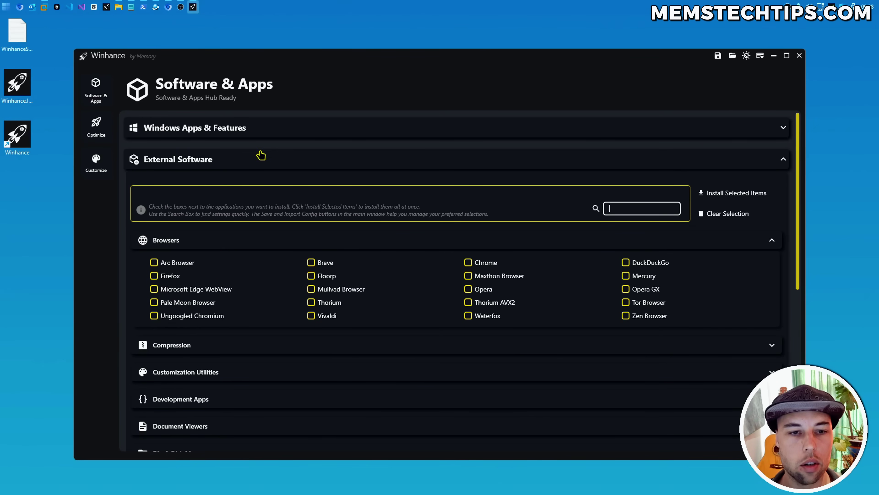
# Tick Microsoft Edge in Windows Apps & Features, then collapse it and External Software
pyautogui.click(248, 130)
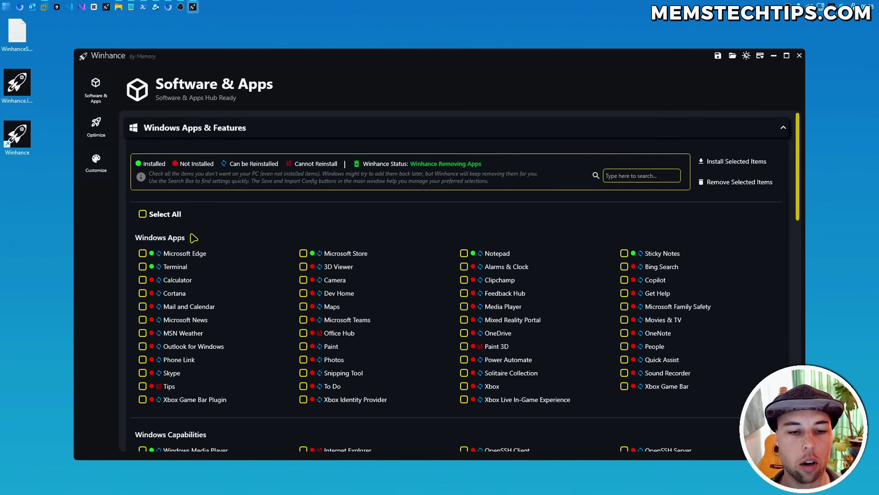
pyautogui.click(173, 254)
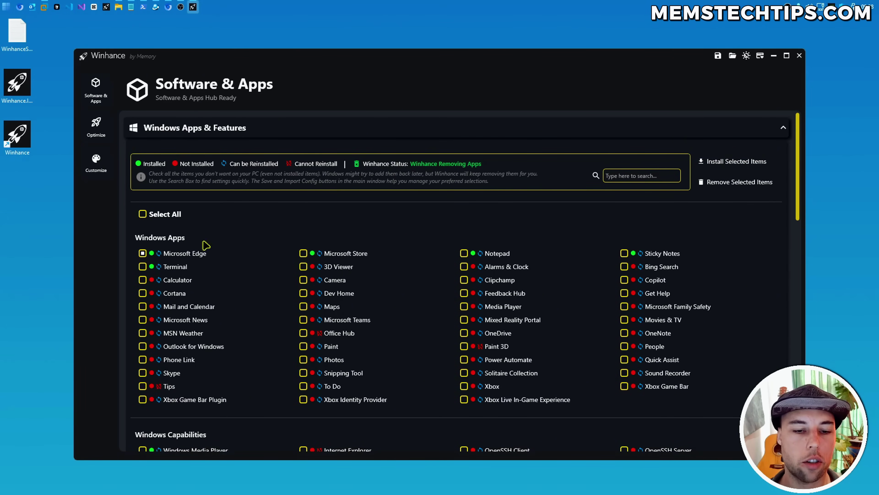
pyautogui.click(239, 131)
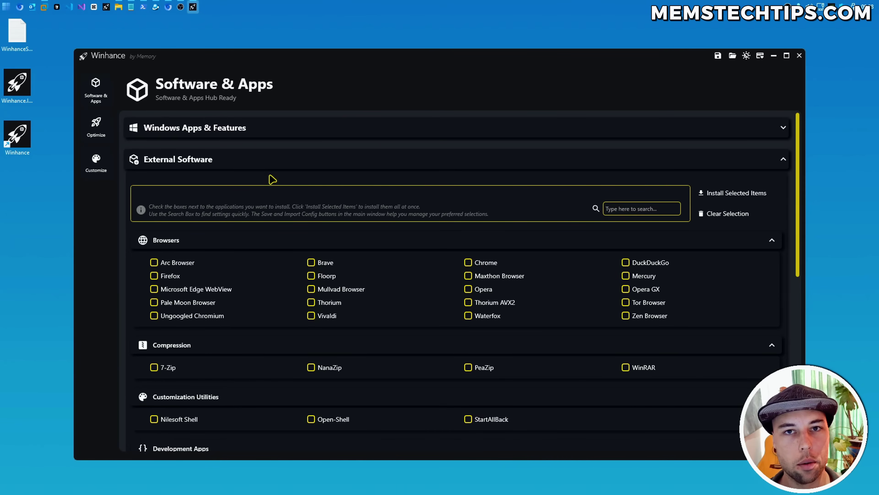
pyautogui.click(267, 163)
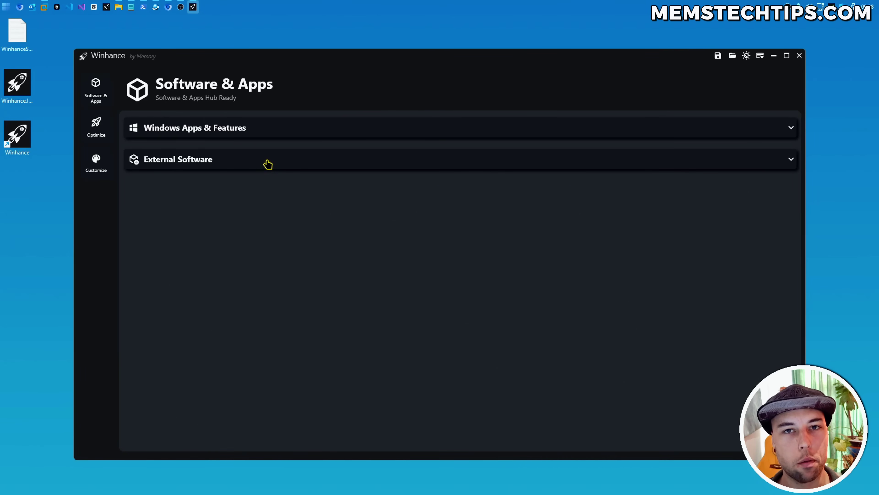
# On the Optimizations page, search 'power' to check the power plan, then clear the search
pyautogui.click(104, 129)
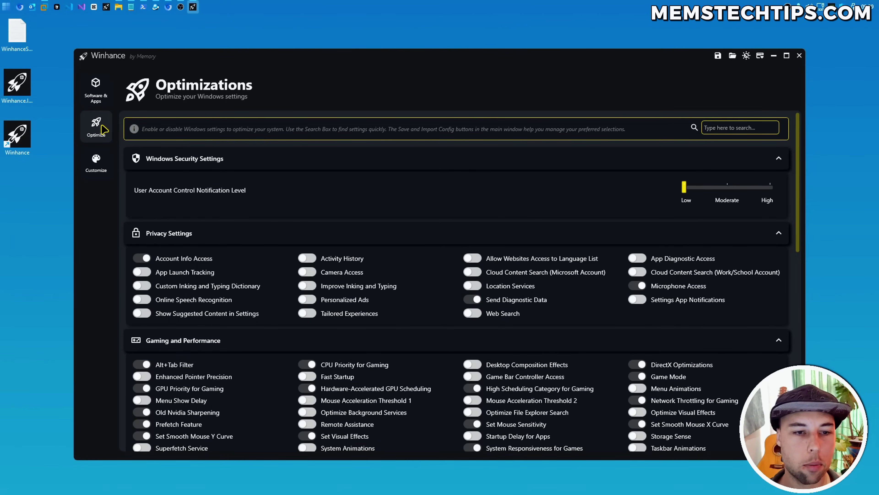
pyautogui.click(730, 133)
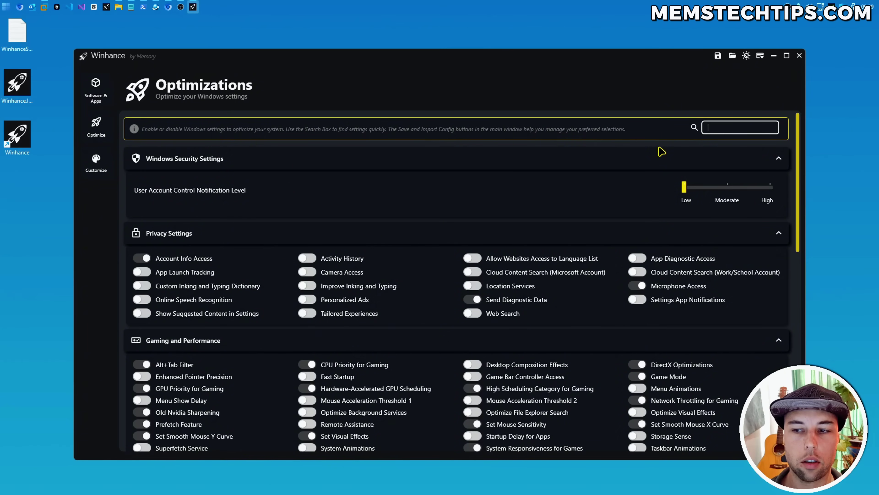
pyautogui.write('power')
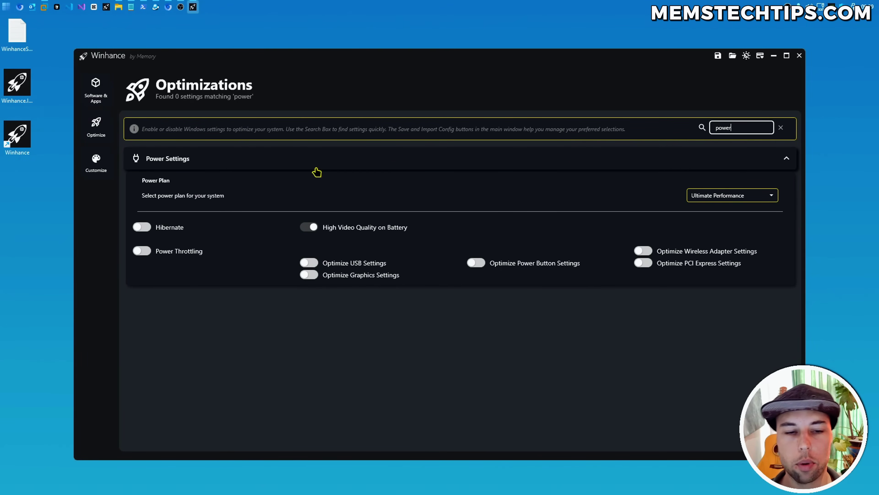
pyautogui.click(781, 129)
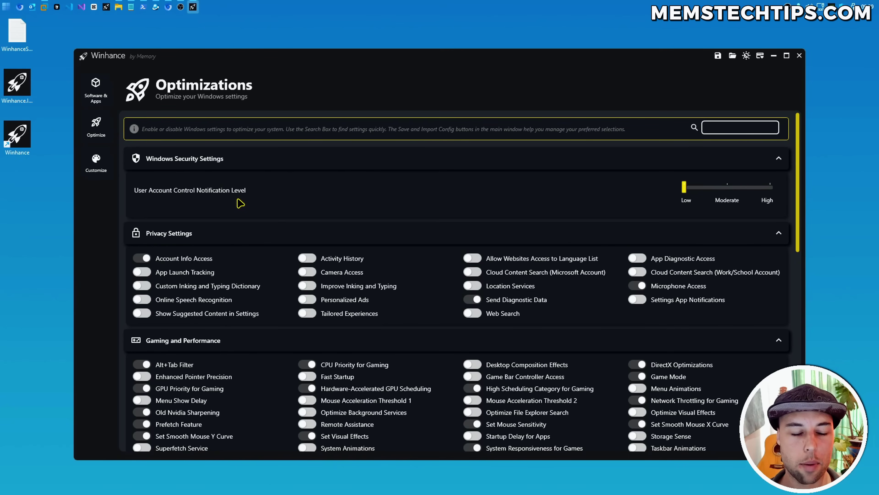
# Scroll through the optimizations, glance at Customizations, and return to Optimizations
pyautogui.scroll(-1, 222, 204)
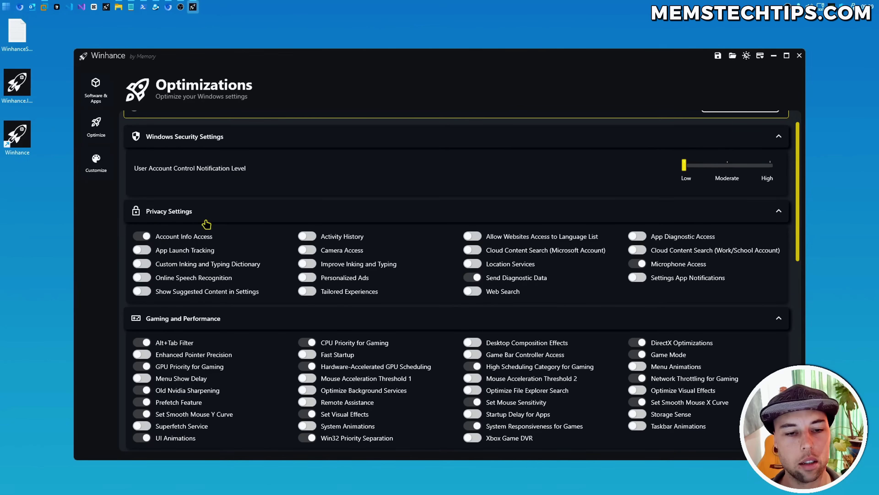
pyautogui.scroll(-1, 197, 263)
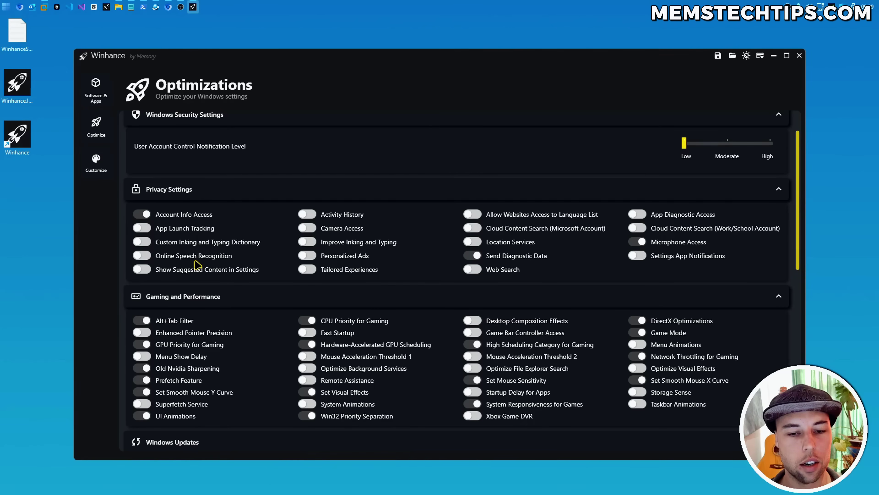
pyautogui.scroll(-2, 198, 266)
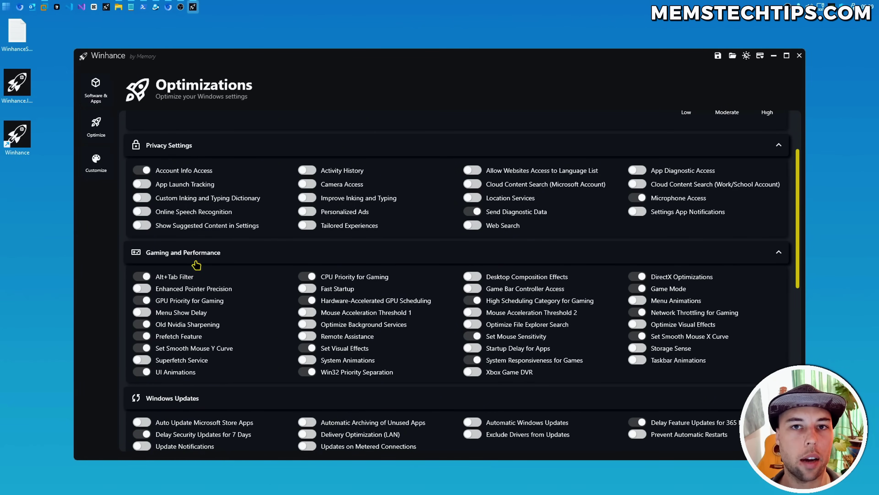
pyautogui.scroll(4, 197, 265)
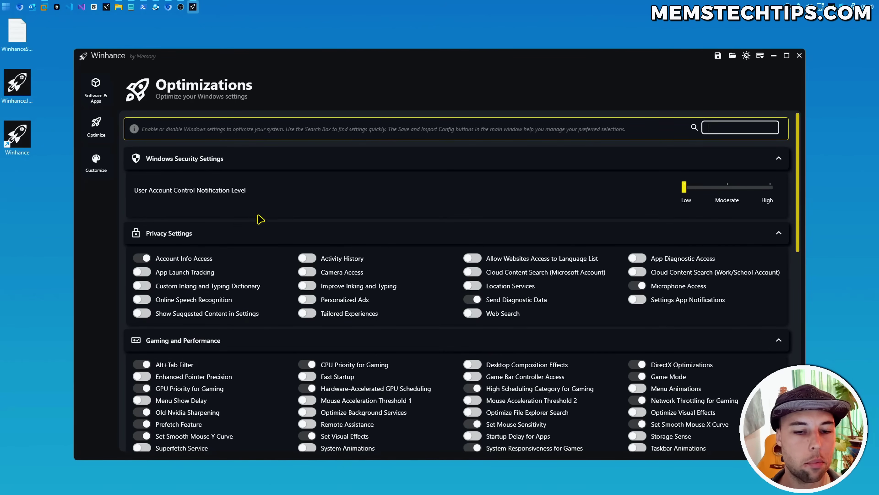
pyautogui.scroll(-10, 256, 215)
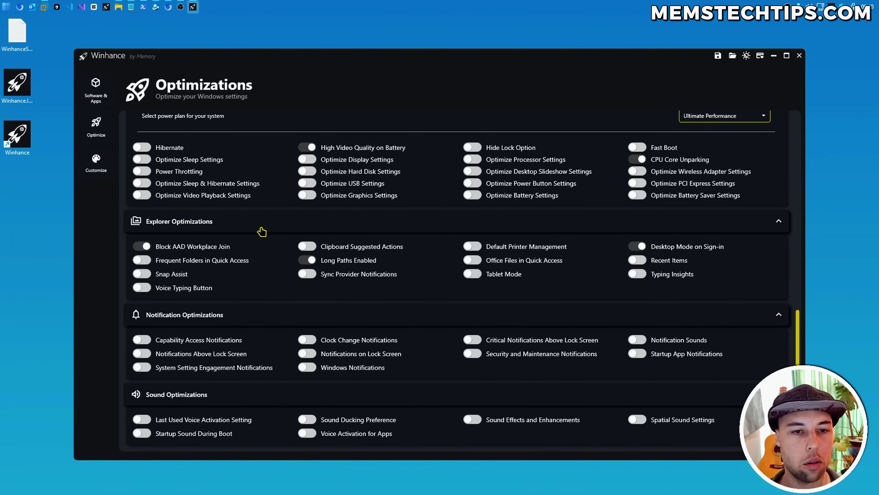
pyautogui.click(96, 162)
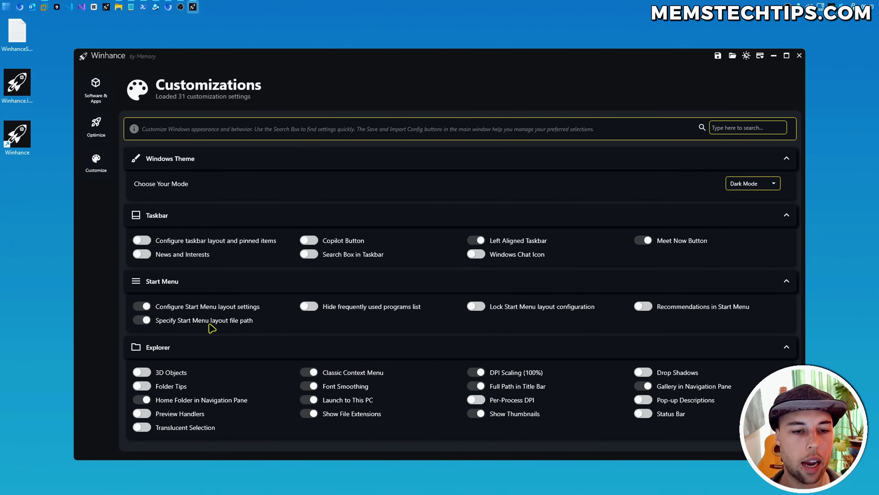
pyautogui.click(96, 128)
# Read the registry details behind Privacy Settings like Account Info Access and Camera Access
pyautogui.scroll(-1, 300, 269)
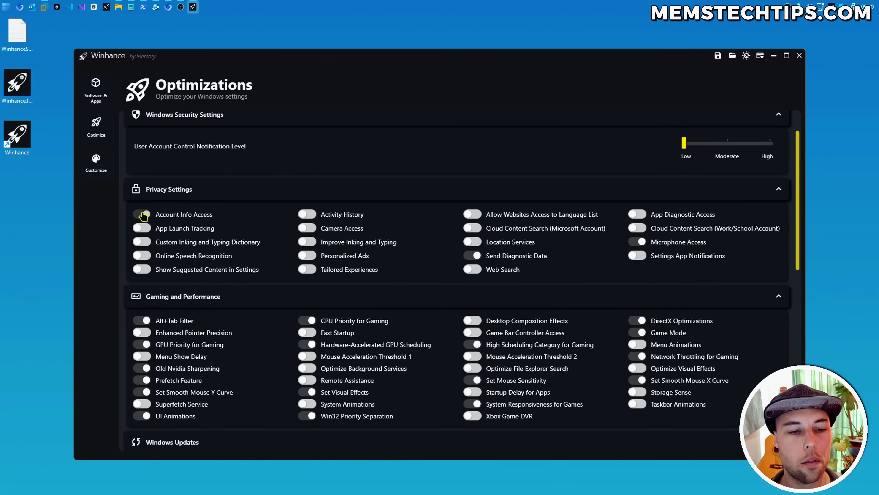
pyautogui.moveTo(144, 215)
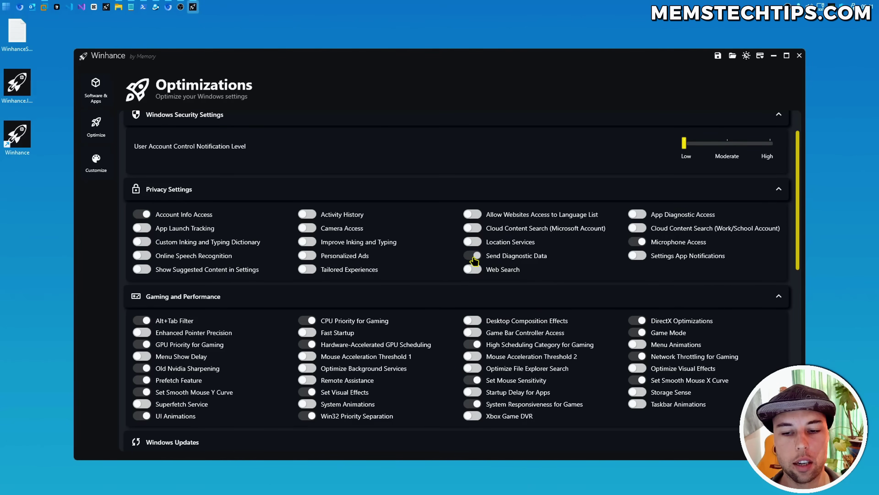
pyautogui.moveTo(474, 260)
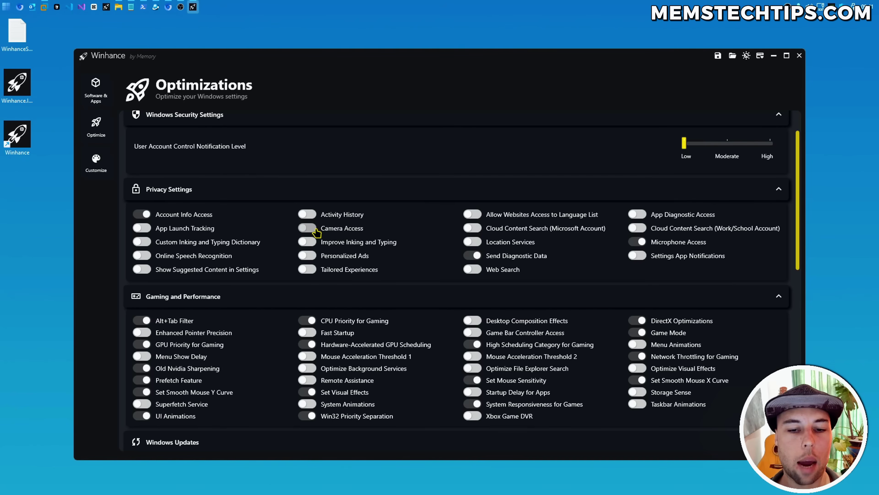
pyautogui.moveTo(317, 232)
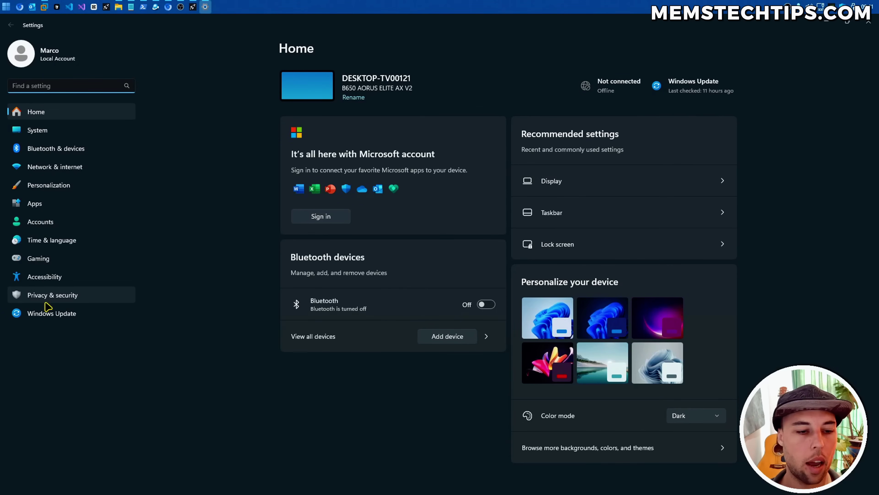
# Open the Camera page under Settings' Privacy & security to check camera access
pyautogui.click(47, 300)
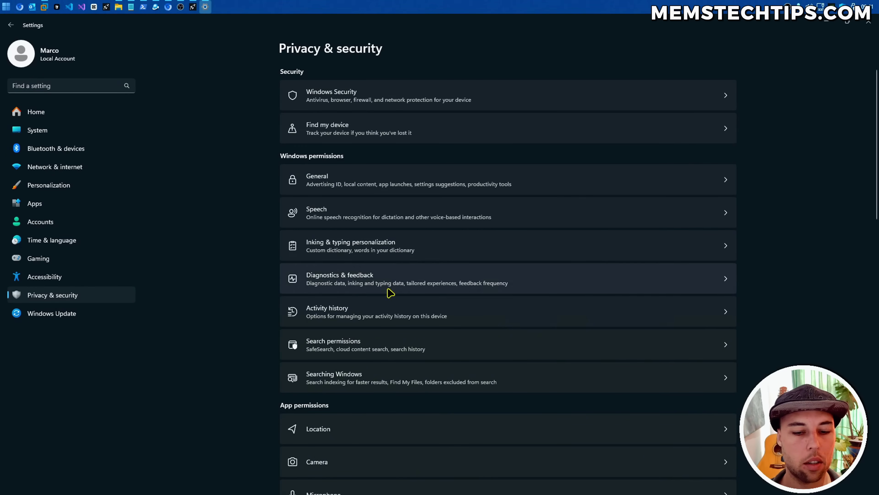
pyautogui.scroll(-7, 461, 293)
pyautogui.click(352, 204)
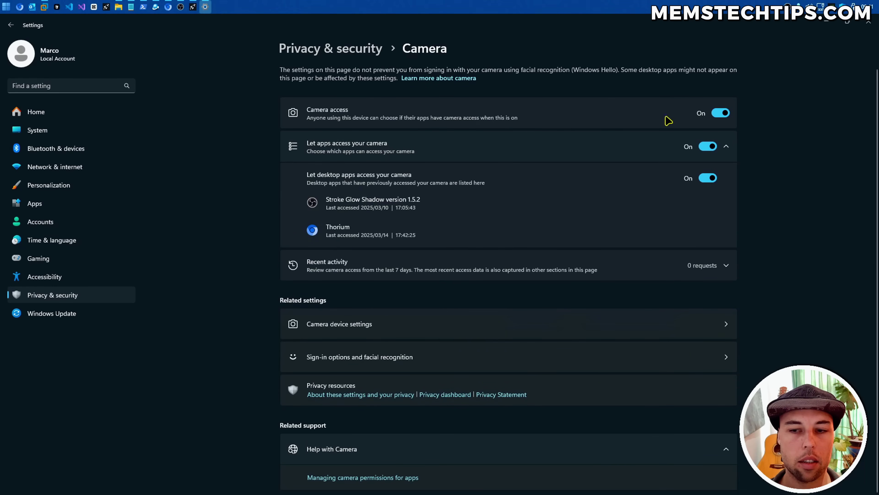
pyautogui.hotkey('alt', 'Left')
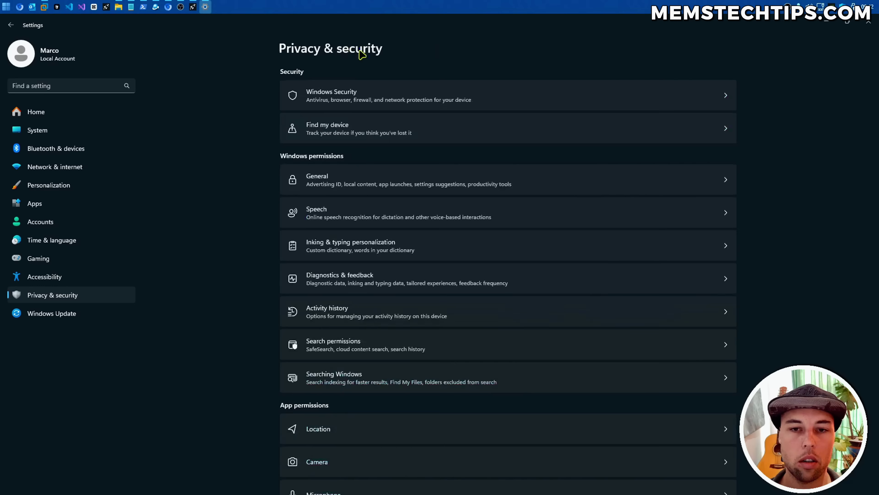
# Recheck the Camera page to confirm camera access is Off, then close Settings
pyautogui.click(203, 7)
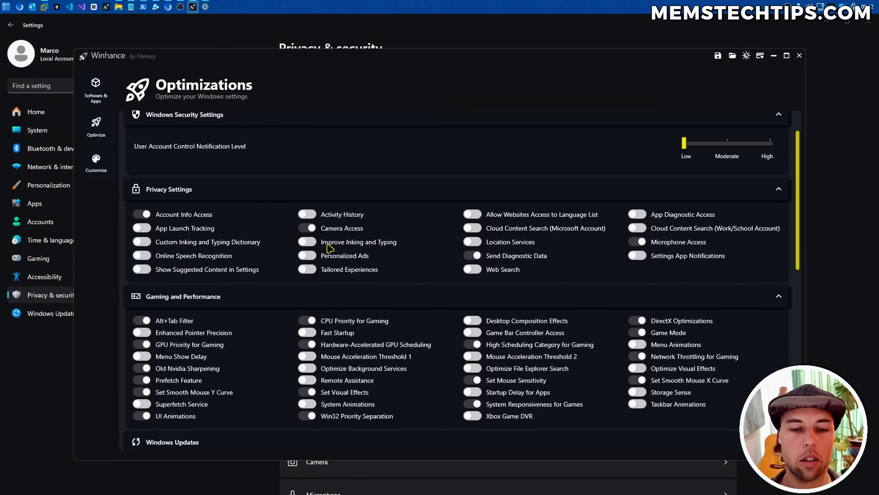
pyautogui.click(424, 23)
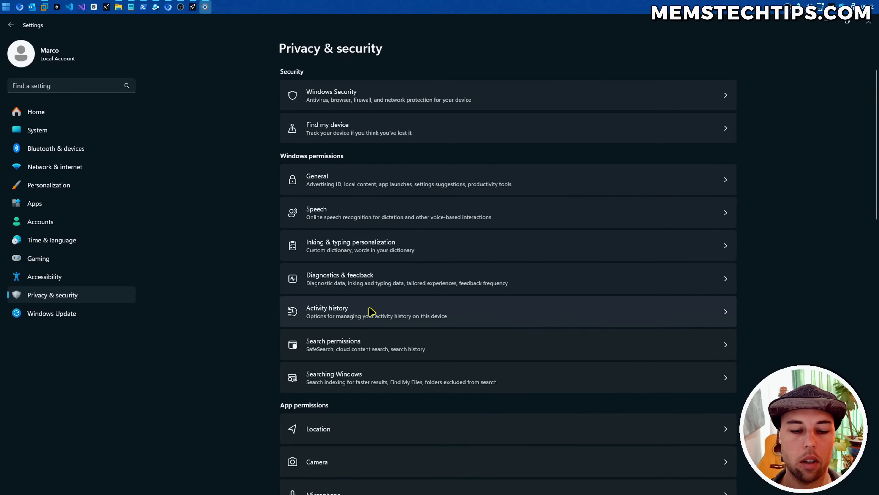
pyautogui.scroll(-3, 377, 326)
pyautogui.click(387, 338)
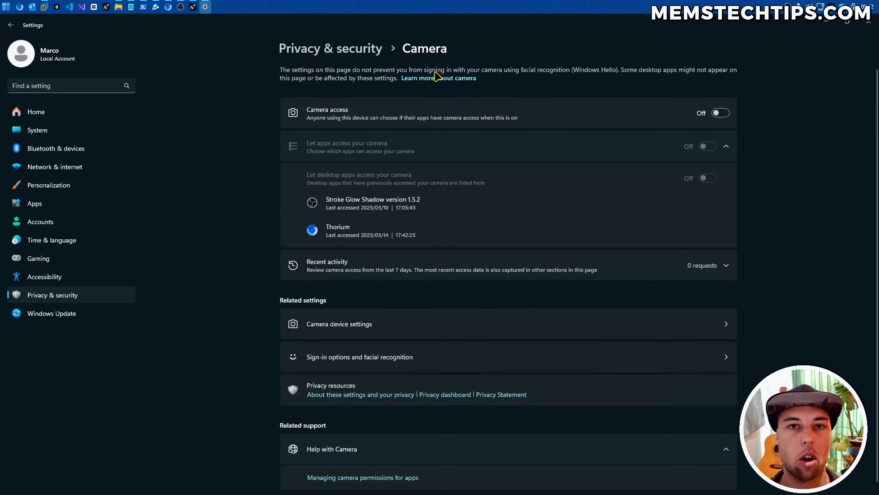
pyautogui.click(341, 49)
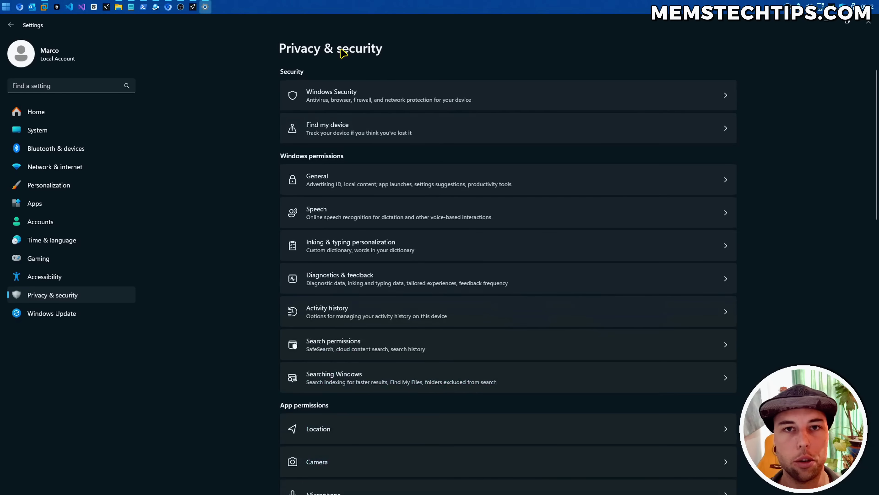
pyautogui.click(825, 26)
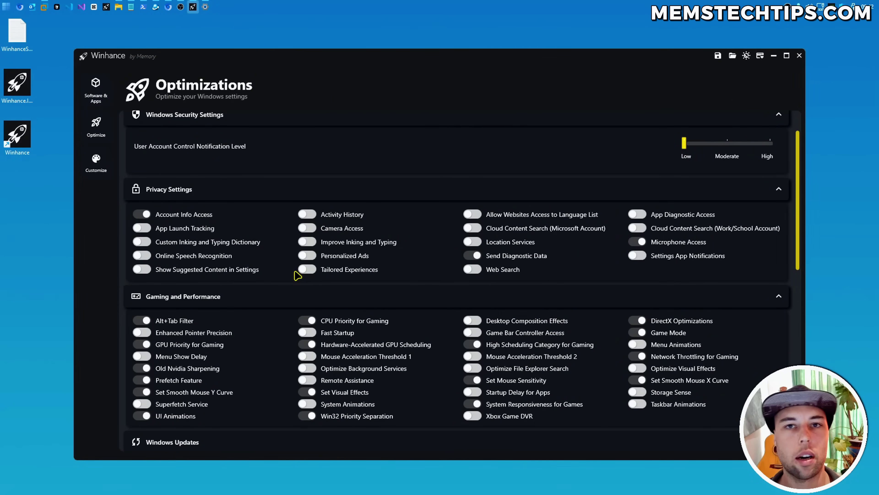
# Confirm the Power Plan is Ultimate Performance, then go to the Customizations page
pyautogui.scroll(-3, 297, 274)
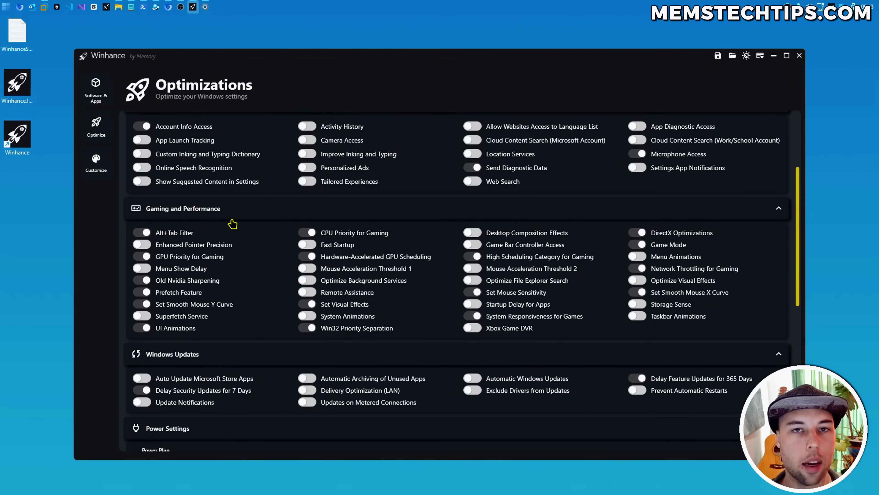
pyautogui.scroll(-2, 234, 226)
pyautogui.scroll(-3, 204, 273)
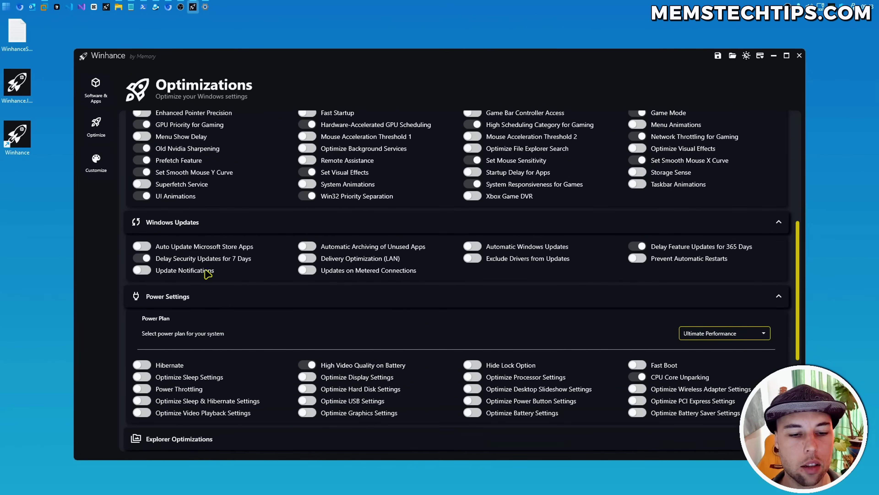
pyautogui.scroll(-1, 177, 258)
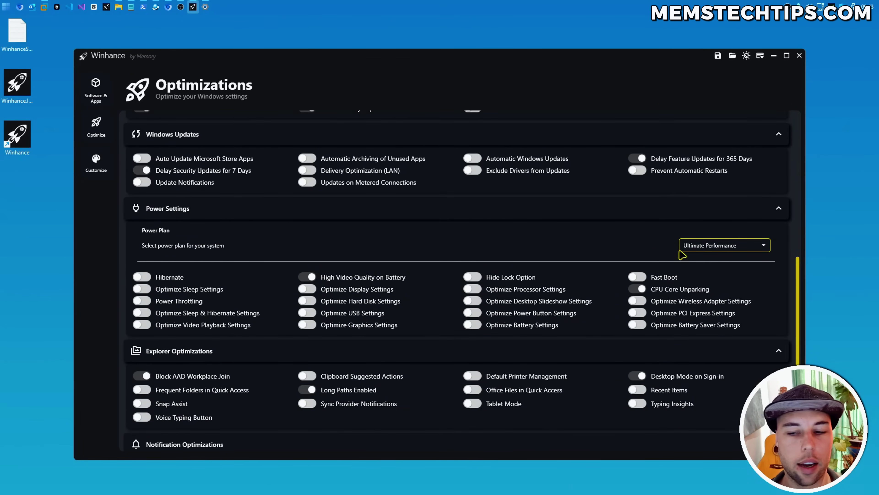
pyautogui.click(720, 247)
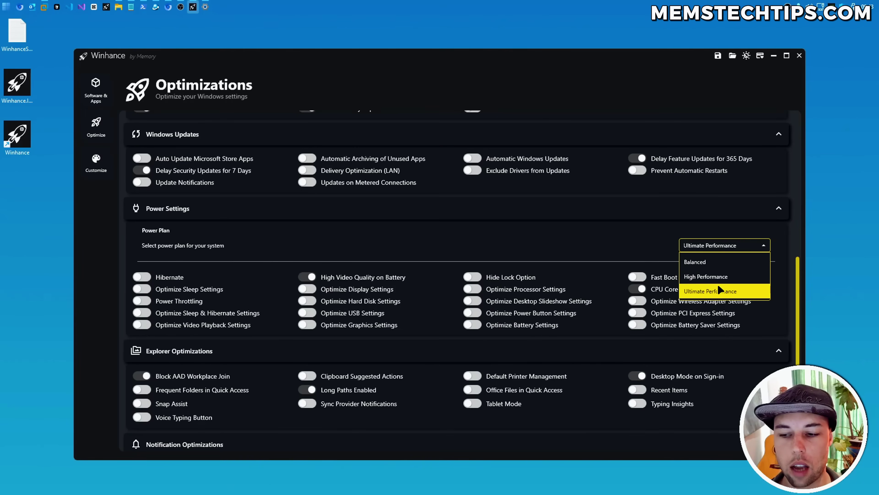
pyautogui.click(609, 244)
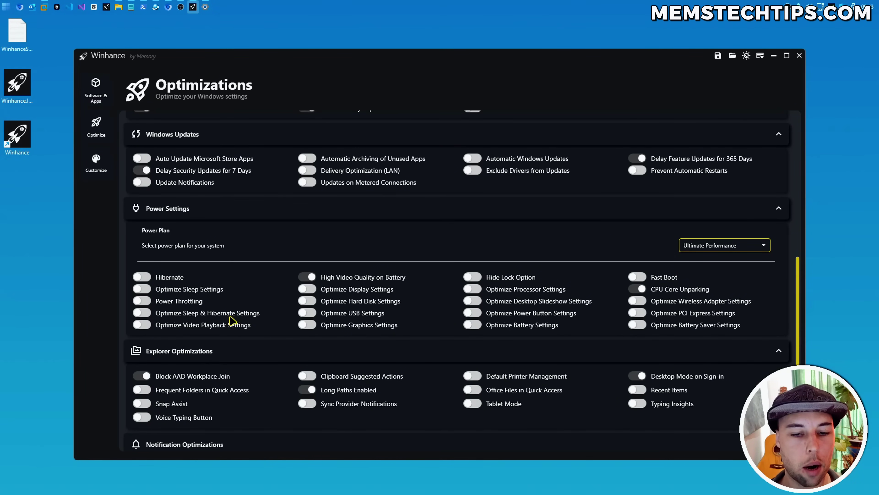
pyautogui.scroll(-2, 285, 312)
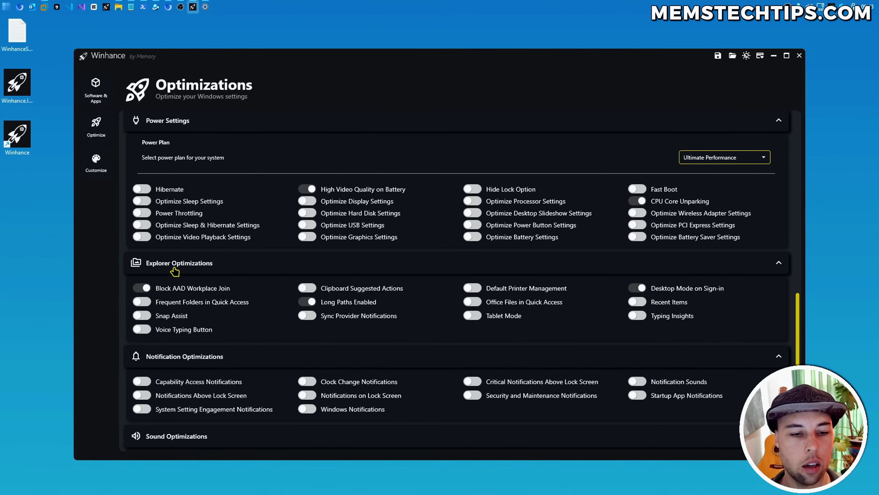
pyautogui.scroll(-1, 199, 271)
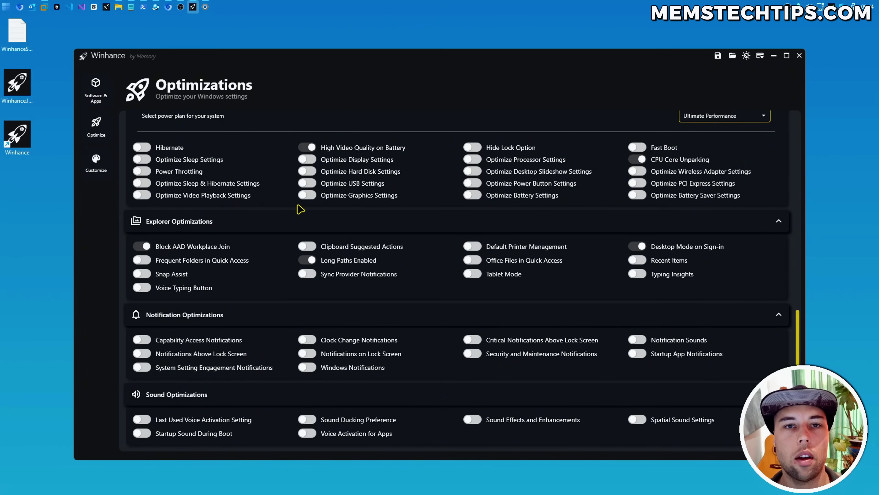
pyautogui.click(99, 170)
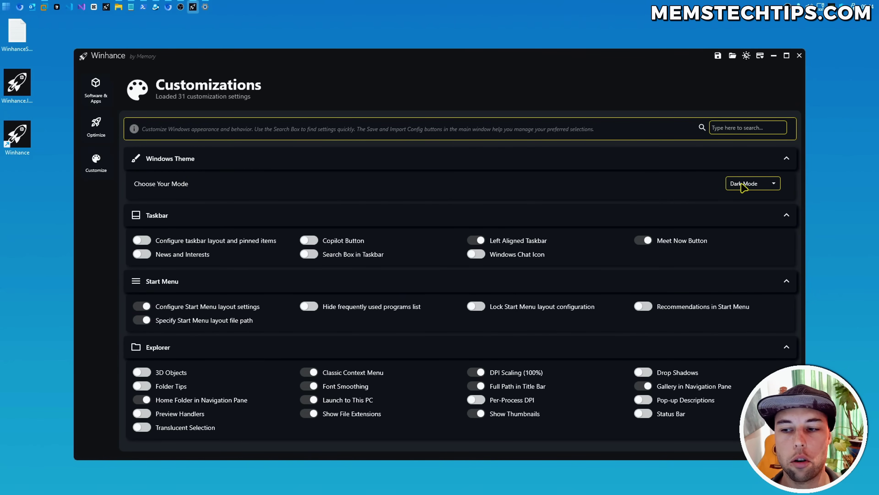
# Check the Choose Your Mode list twice, leaving Dark Mode, then go to Software & Apps
pyautogui.click(764, 187)
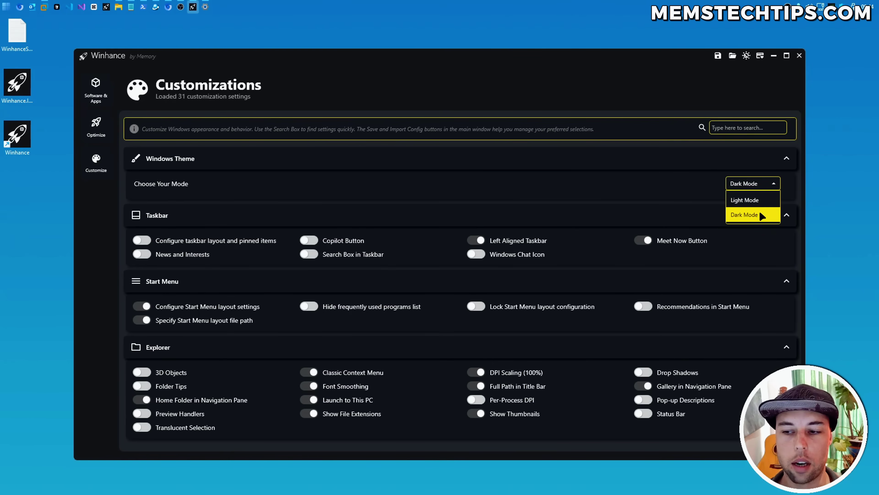
pyautogui.click(700, 198)
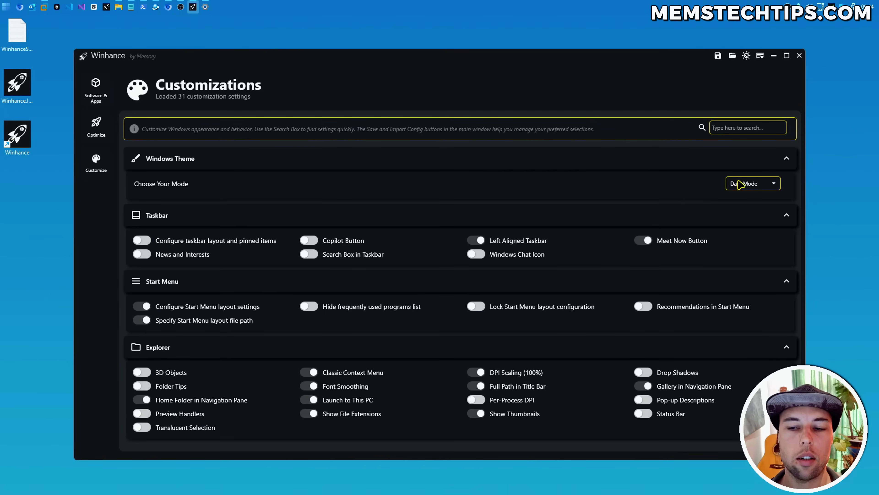
pyautogui.click(760, 186)
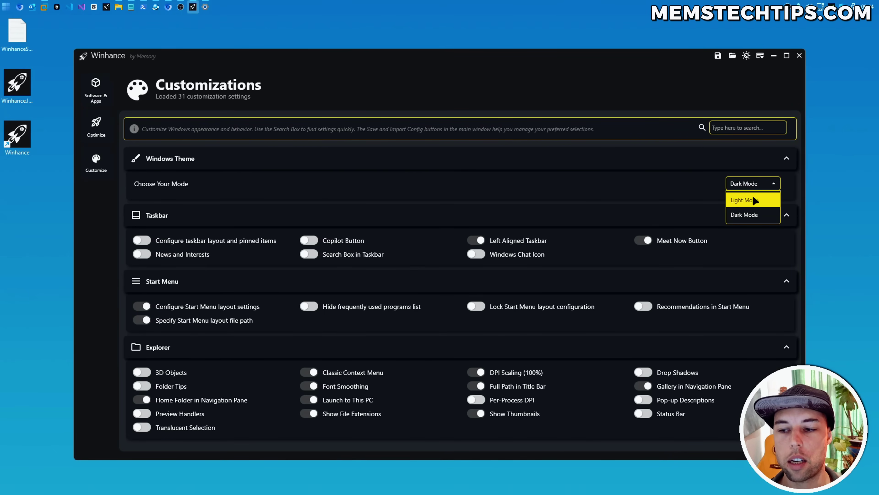
pyautogui.click(703, 191)
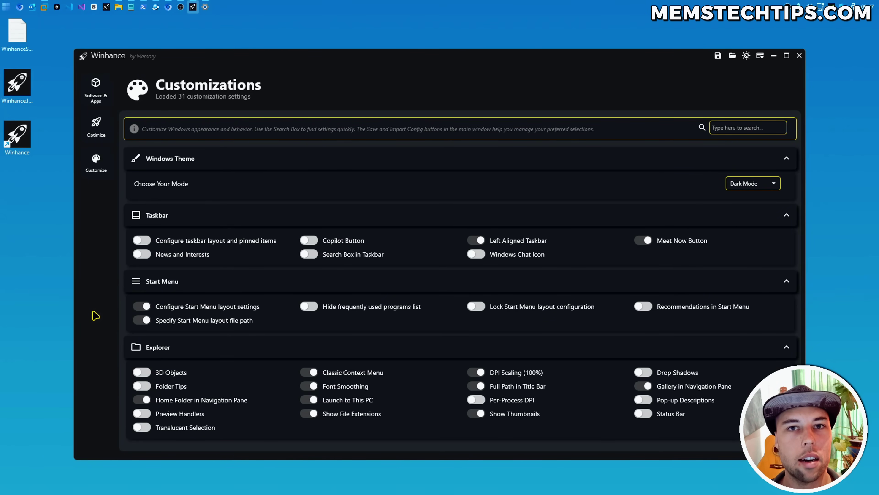
pyautogui.click(95, 90)
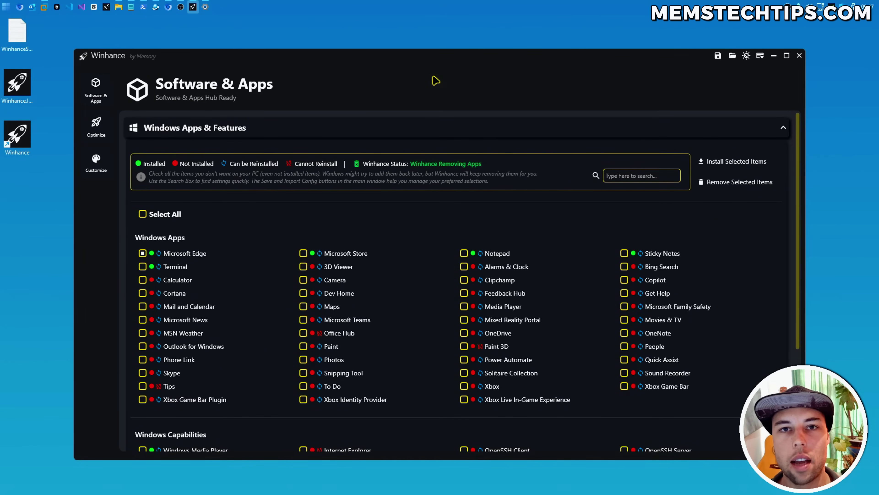
# Switch Winhance's own theme to light and back to dark
pyautogui.click(745, 57)
pyautogui.click(745, 57)
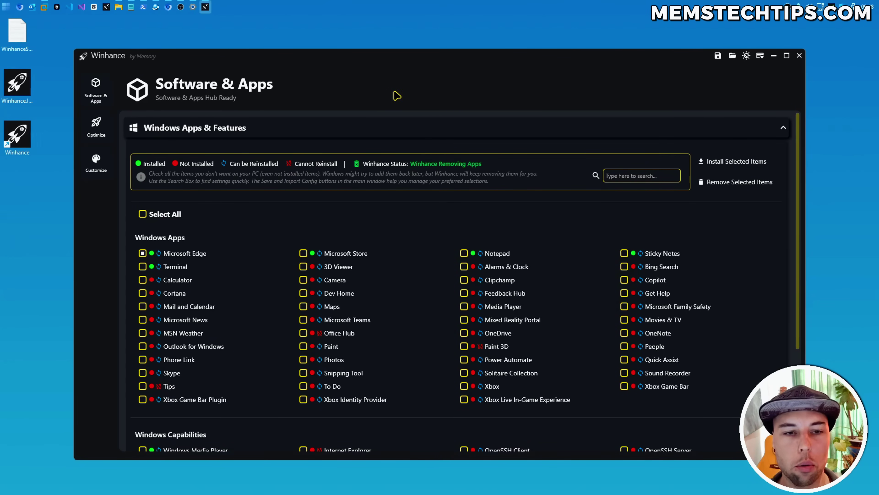
pyautogui.scroll(-3, 191, 194)
pyautogui.scroll(-1, 189, 194)
pyautogui.scroll(4, 190, 194)
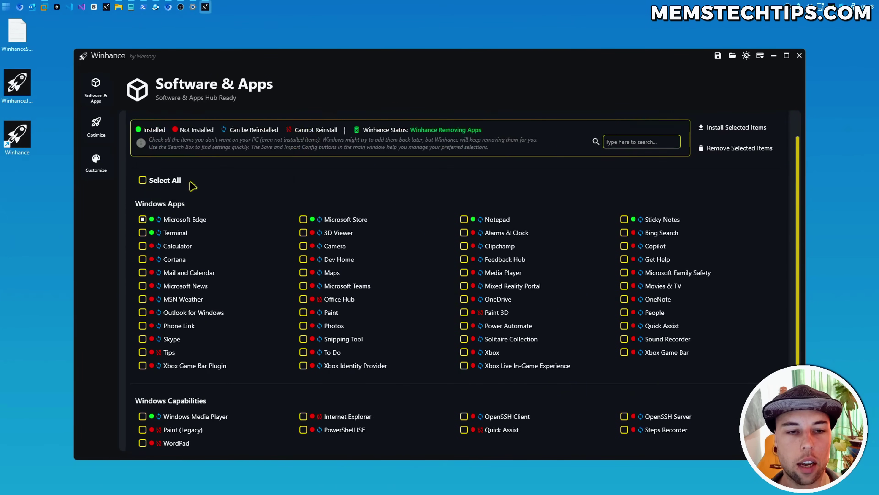
# Browse the Optimizations and Customizations pages, then tick Select All under Software & Apps
pyautogui.click(97, 134)
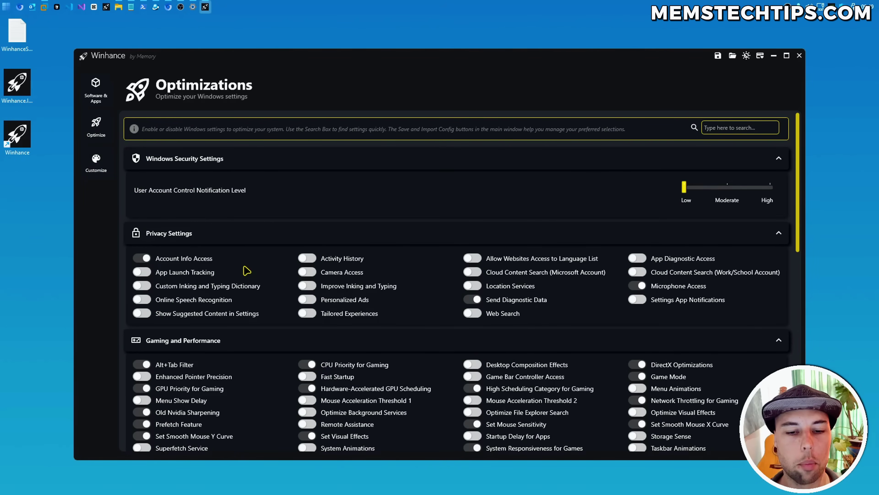
pyautogui.click(108, 169)
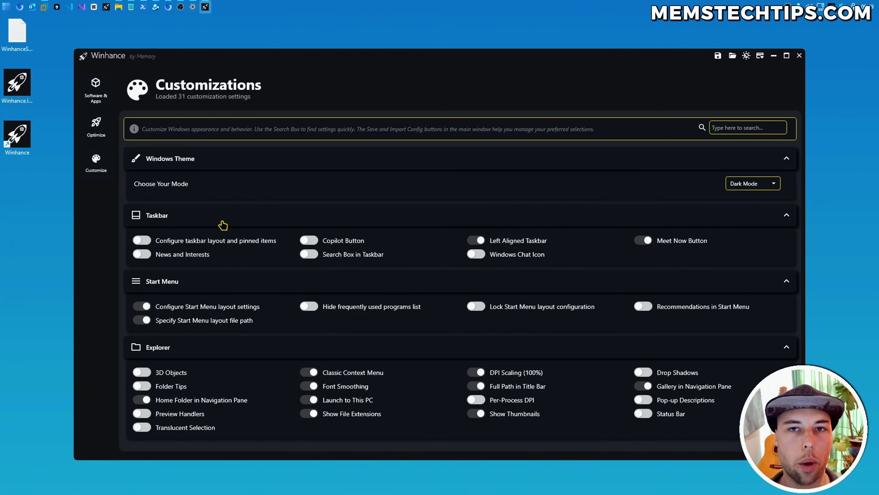
pyautogui.click(95, 128)
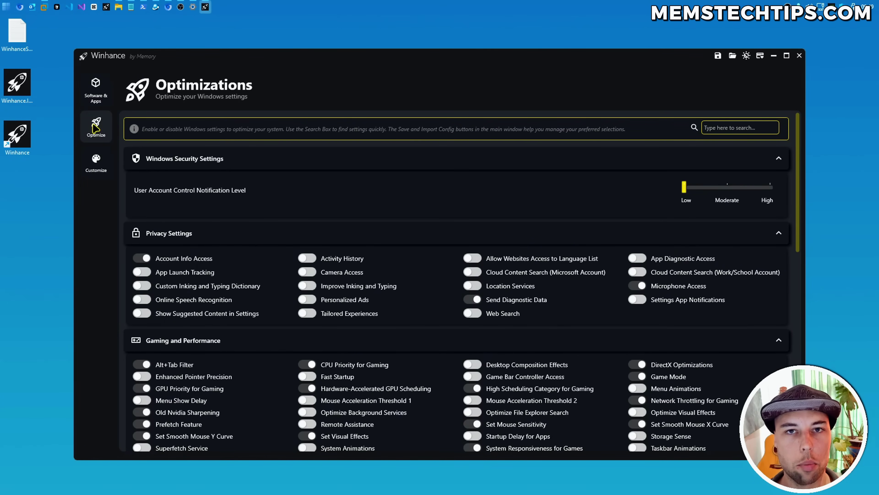
pyautogui.scroll(-4, 273, 196)
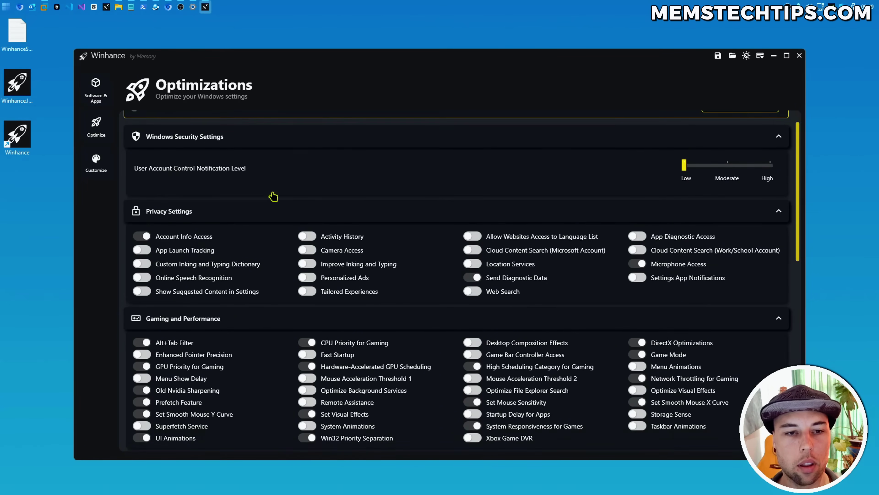
pyautogui.scroll(-8, 273, 199)
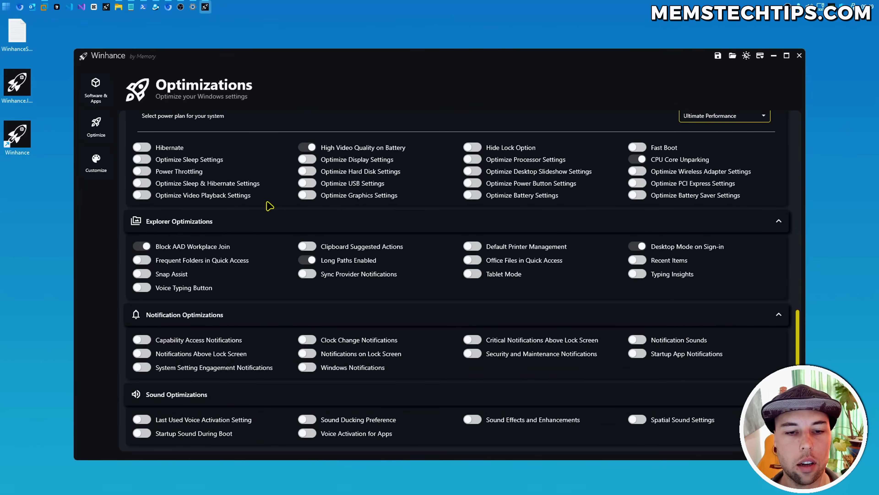
pyautogui.click(96, 162)
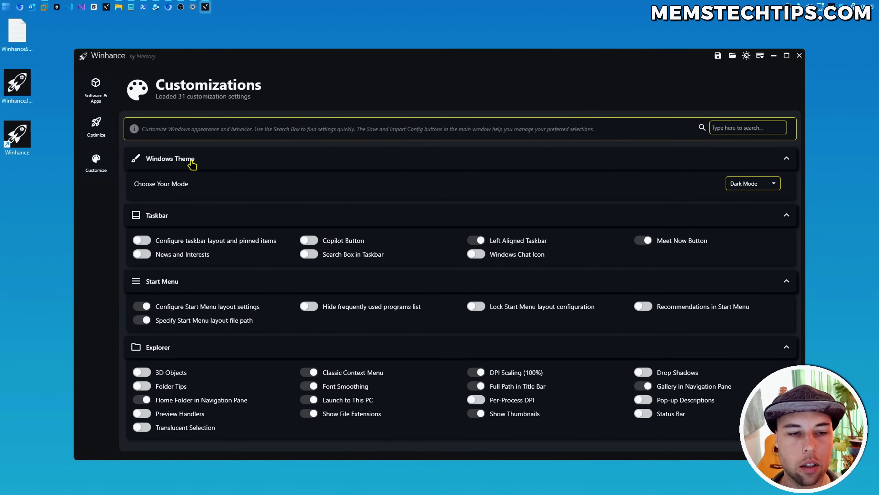
pyautogui.click(96, 89)
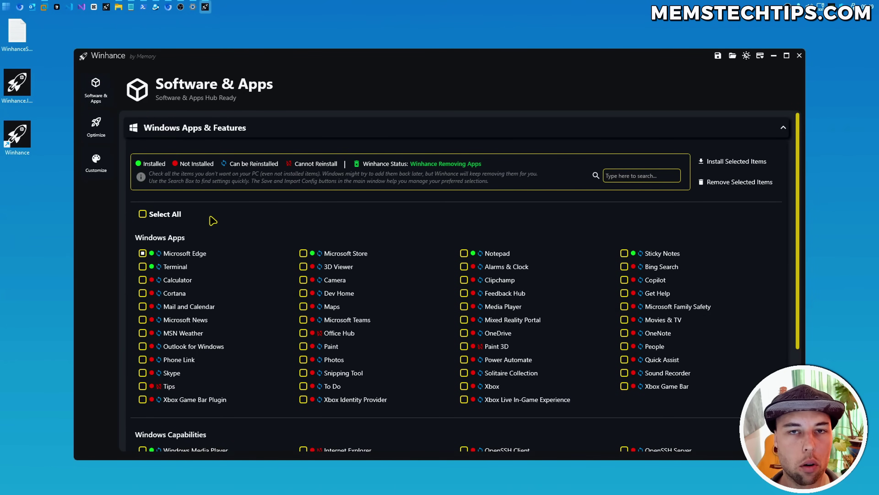
pyautogui.click(143, 215)
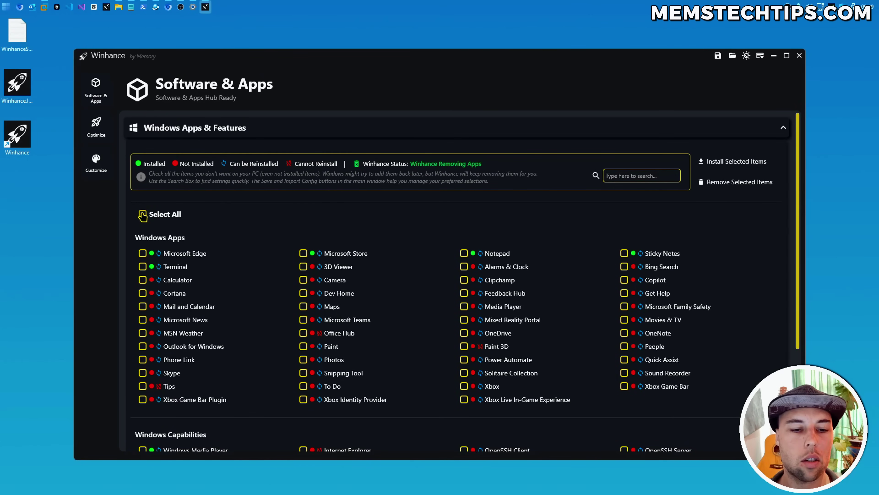
# Untick Edge, Terminal, Microsoft Store, Notepad, Sticky Notes, Windows Media Player and Subsystem for Linux
pyautogui.scroll(-2, 213, 248)
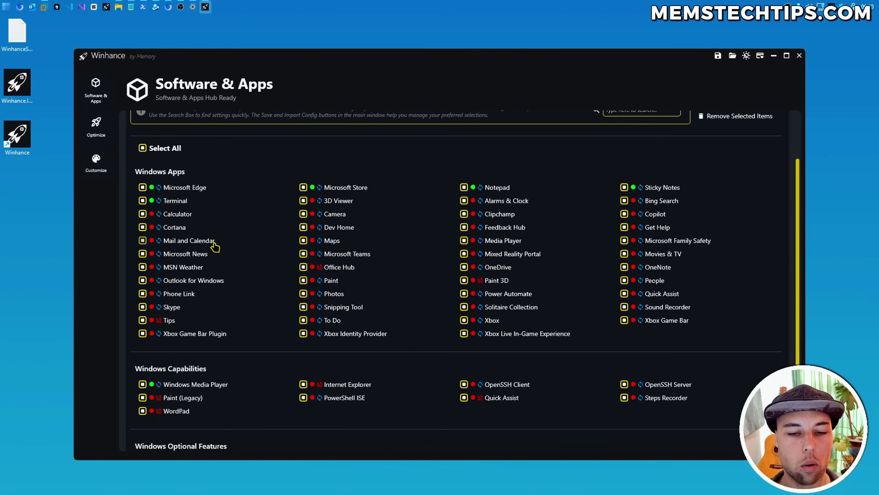
pyautogui.scroll(1, 214, 247)
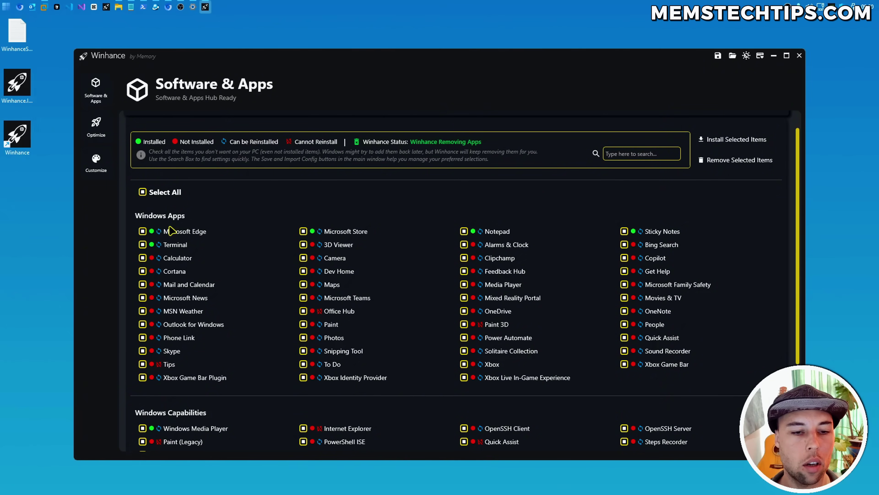
pyautogui.click(142, 231)
pyautogui.click(142, 244)
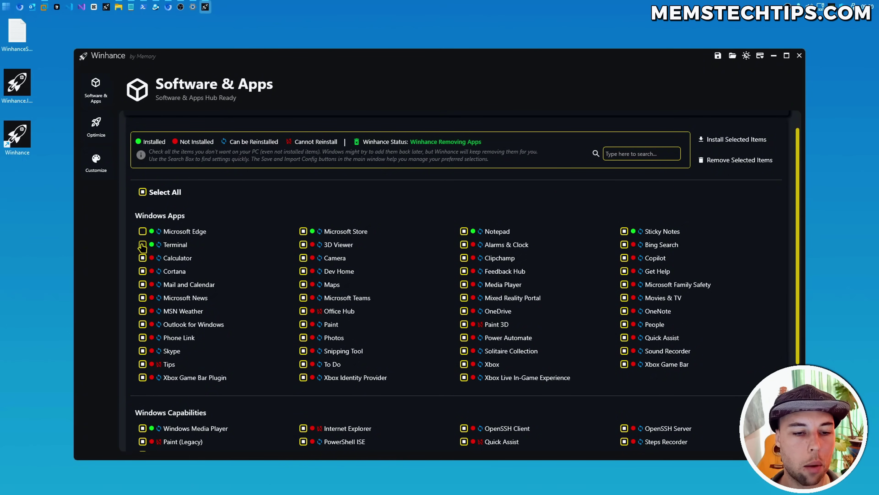
pyautogui.click(303, 231)
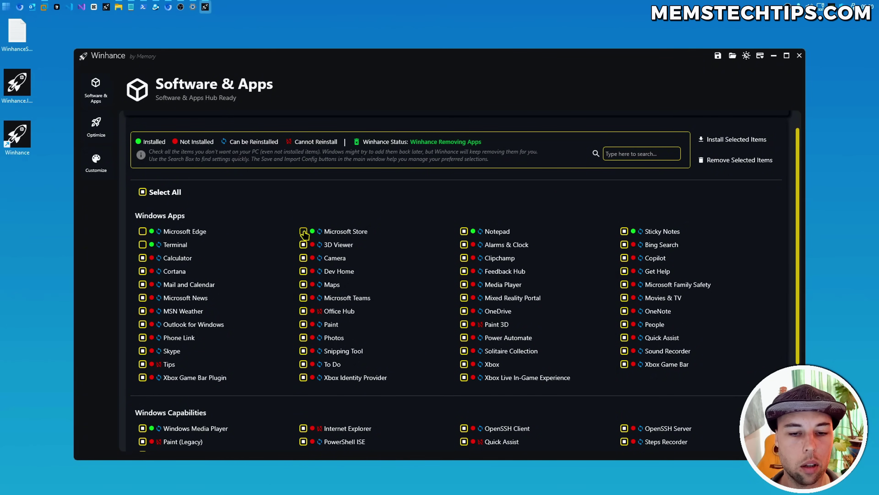
pyautogui.click(464, 231)
pyautogui.click(624, 231)
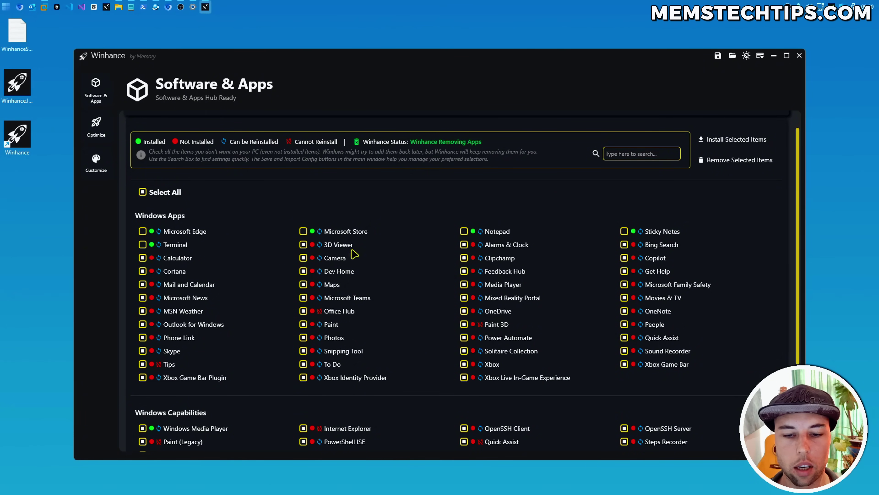
pyautogui.scroll(-4, 329, 258)
pyautogui.click(205, 311)
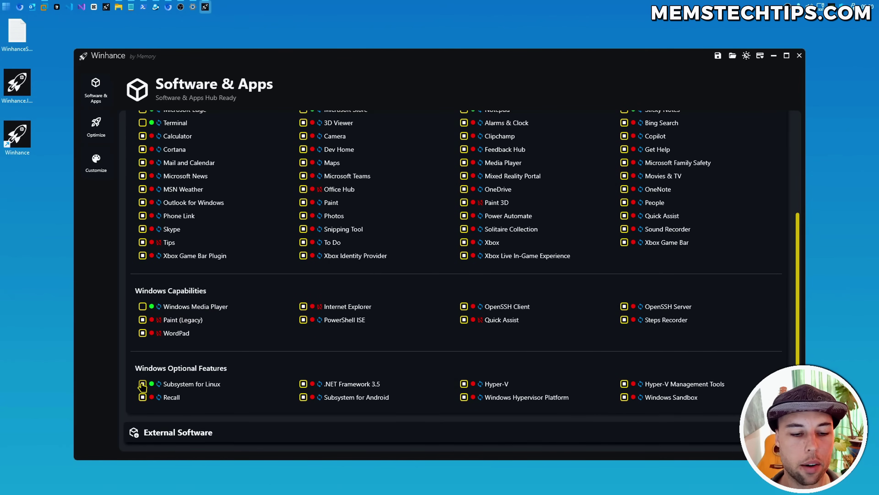
pyautogui.click(142, 384)
pyautogui.scroll(5, 243, 311)
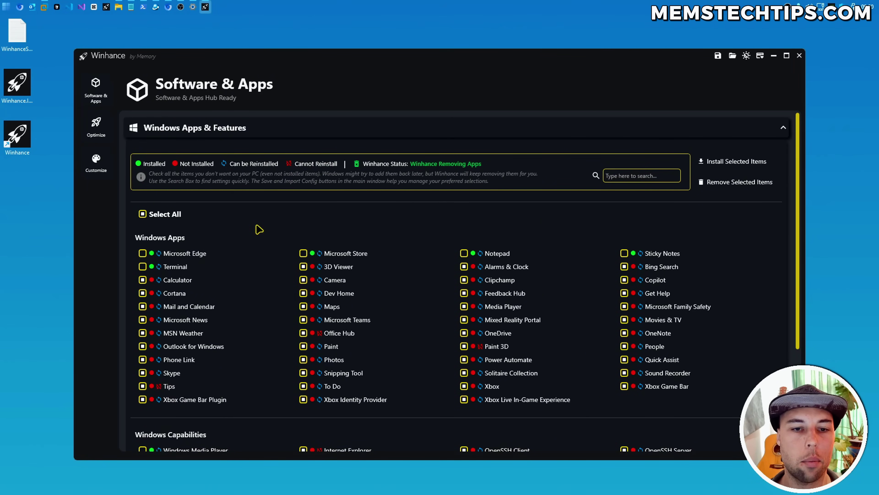
pyautogui.scroll(-4, 259, 229)
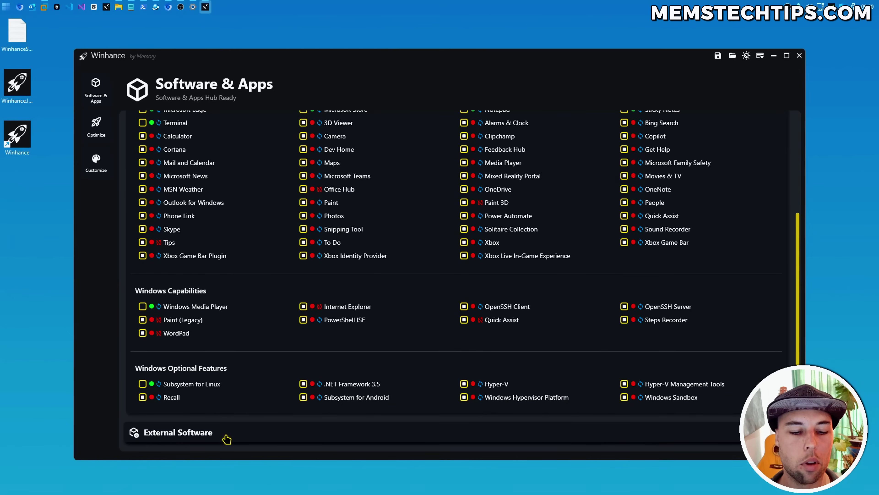
# Expand External Software and tick Thorium AVX2, 7-Zip, Nilesoft Shell and StartAllBack
pyautogui.click(227, 439)
pyautogui.scroll(-10, 230, 407)
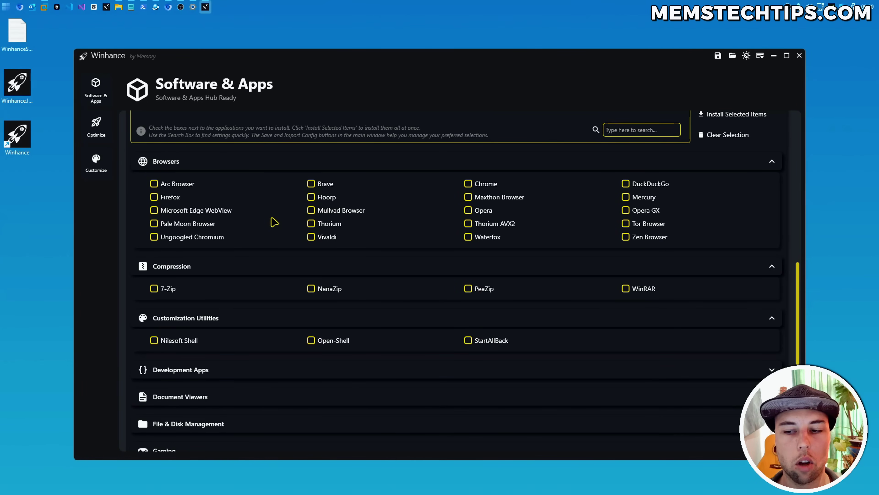
pyautogui.click(467, 224)
pyautogui.click(154, 288)
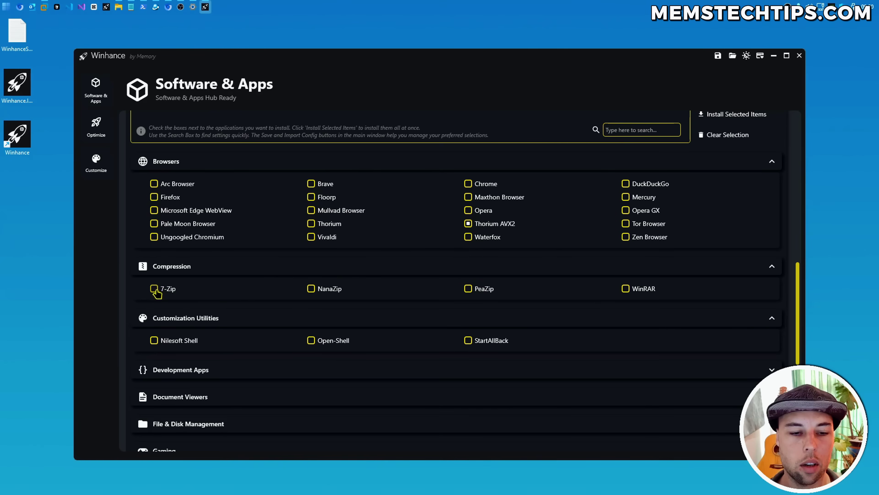
pyautogui.scroll(-2, 206, 310)
pyautogui.click(155, 295)
pyautogui.scroll(-2, 292, 300)
pyautogui.click(468, 252)
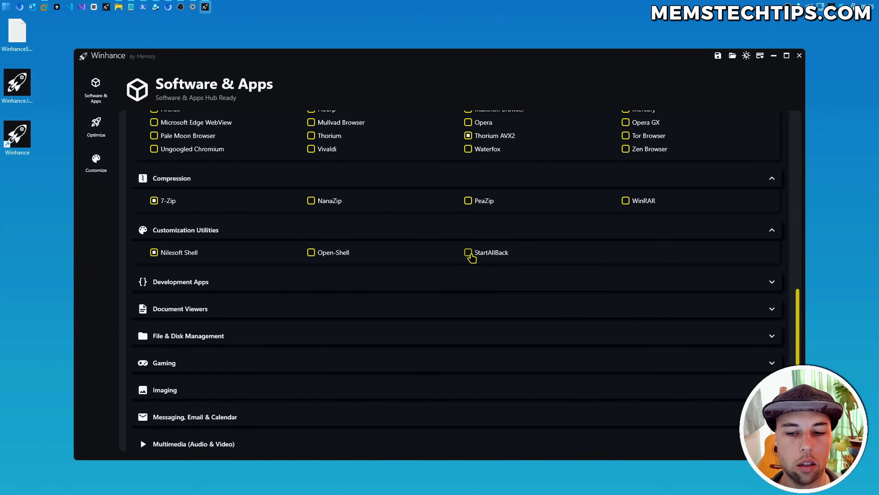
# Peek into the Development Apps category, then scroll back up the list
pyautogui.click(281, 284)
pyautogui.click(290, 282)
pyautogui.scroll(-2, 288, 282)
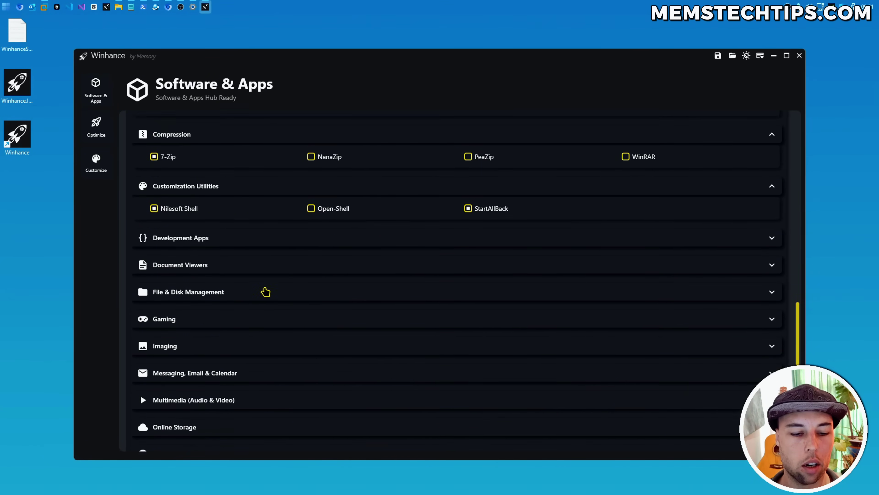
pyautogui.scroll(3, 280, 328)
pyautogui.scroll(1, 270, 291)
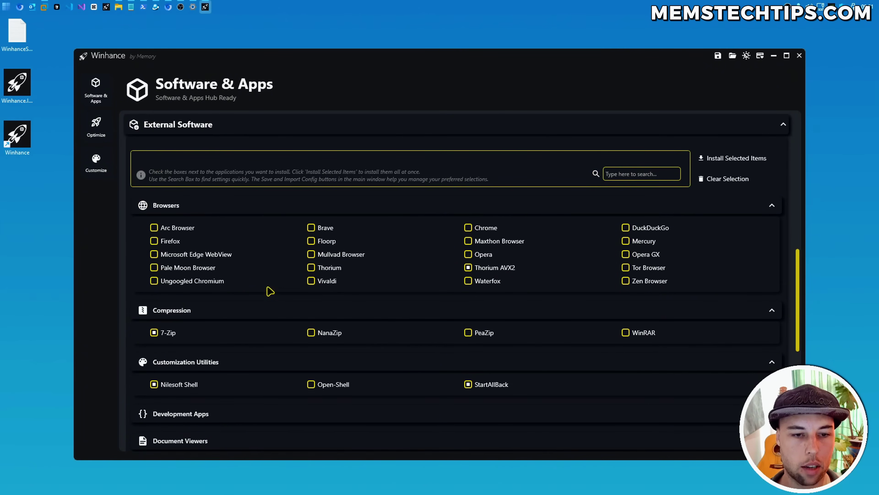
pyautogui.scroll(5, 269, 283)
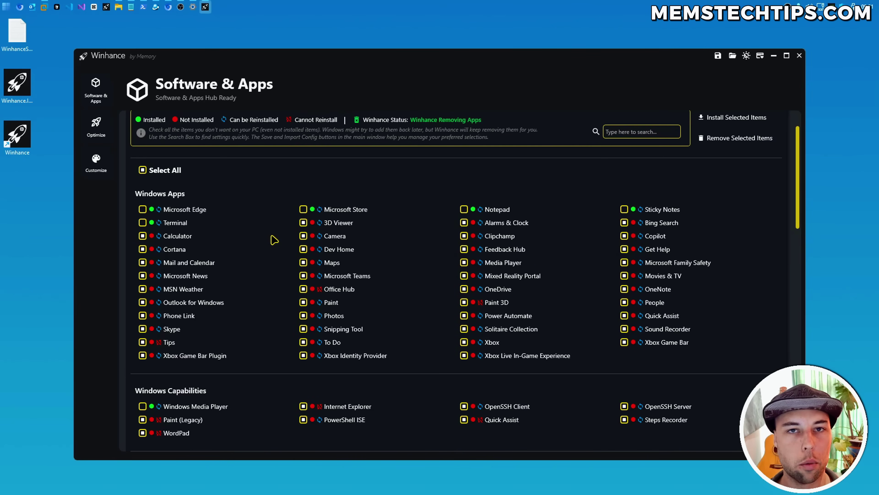
# Browse the Optimizations page, then the Customizations page
pyautogui.click(95, 126)
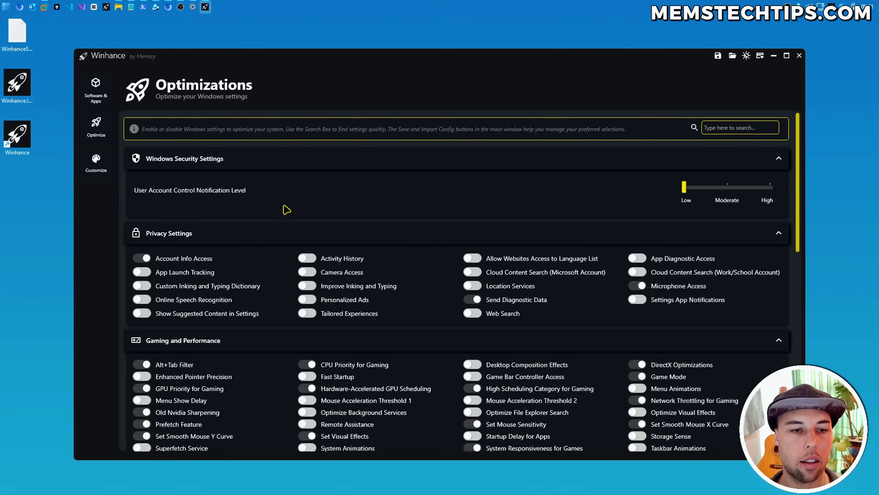
pyautogui.scroll(-3, 287, 211)
pyautogui.scroll(3, 281, 222)
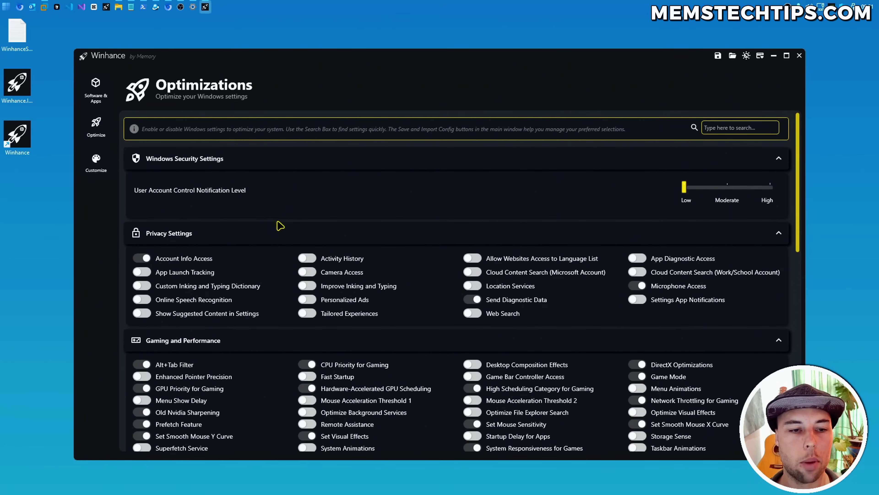
pyautogui.click(97, 164)
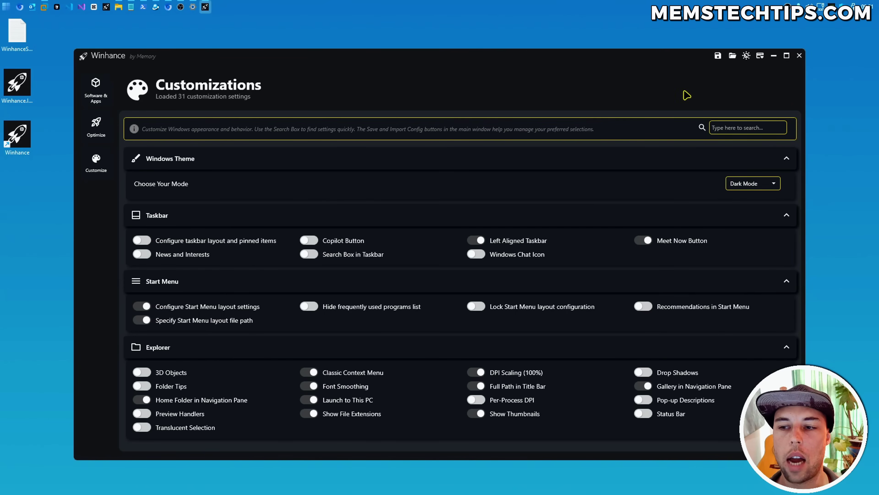
# Save the unified configuration as a .winhance file on the Desktop and confirm
pyautogui.click(717, 57)
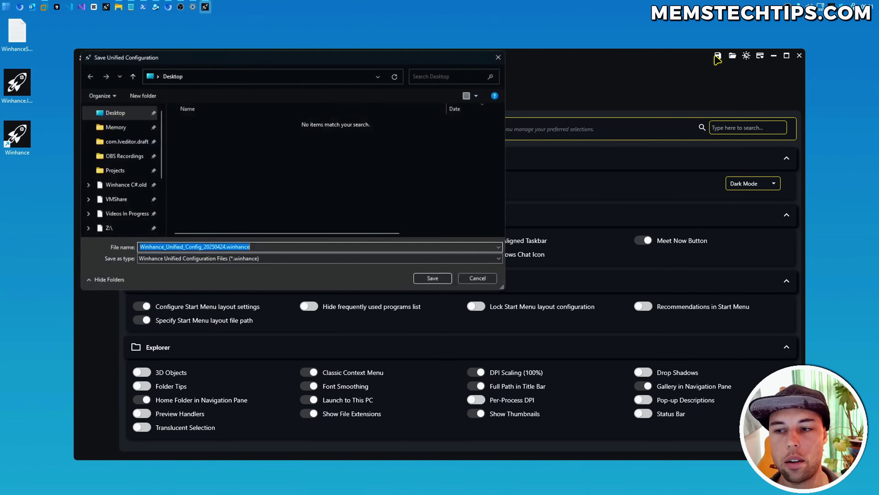
pyautogui.moveTo(236, 59); pyautogui.dragTo(332, 93)
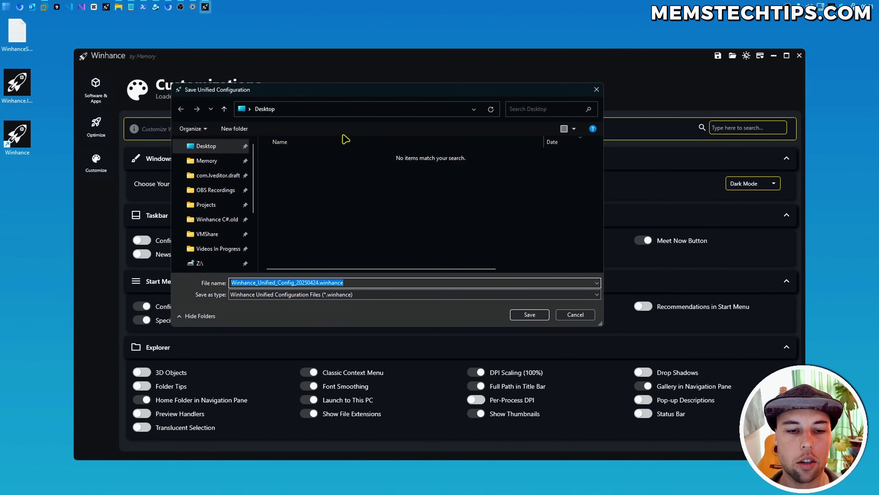
pyautogui.click(529, 314)
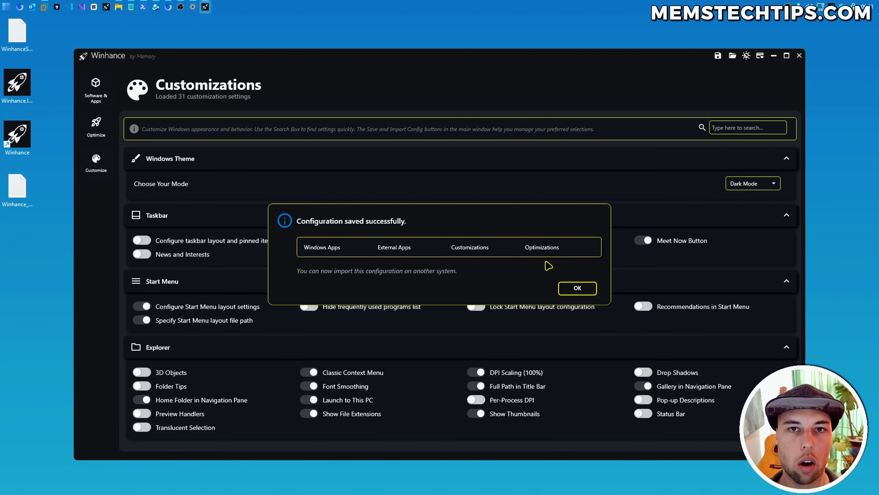
pyautogui.click(575, 288)
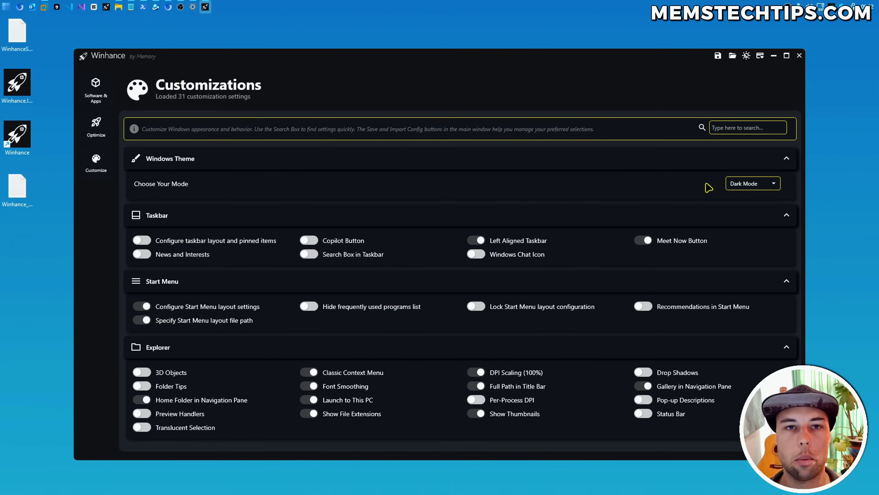
# Switch the Windows theme to Light Mode, keeping the current wallpaper
pyautogui.click(741, 187)
pyautogui.click(744, 199)
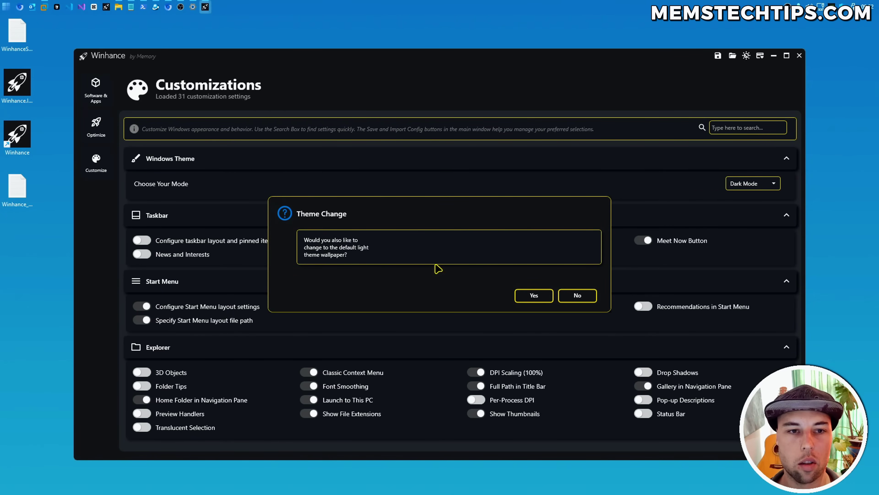
pyautogui.click(572, 296)
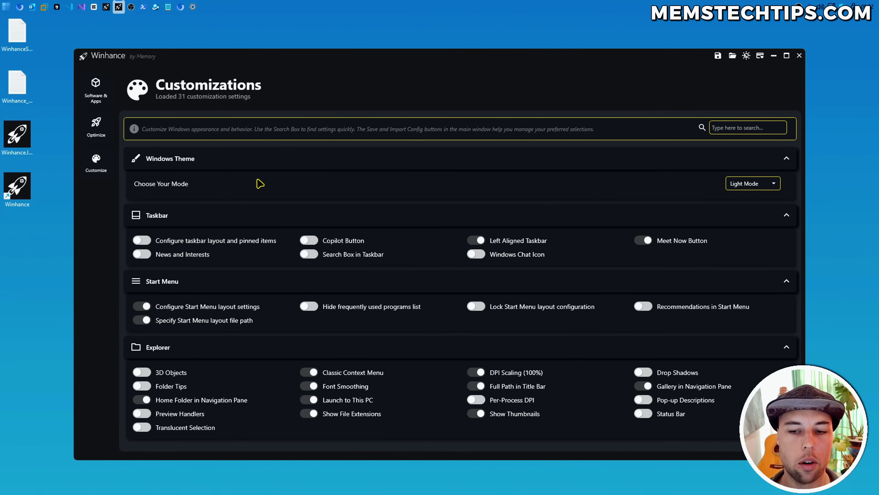
# Turn off Launch to This PC and verify it in File Explorer
pyautogui.click(310, 402)
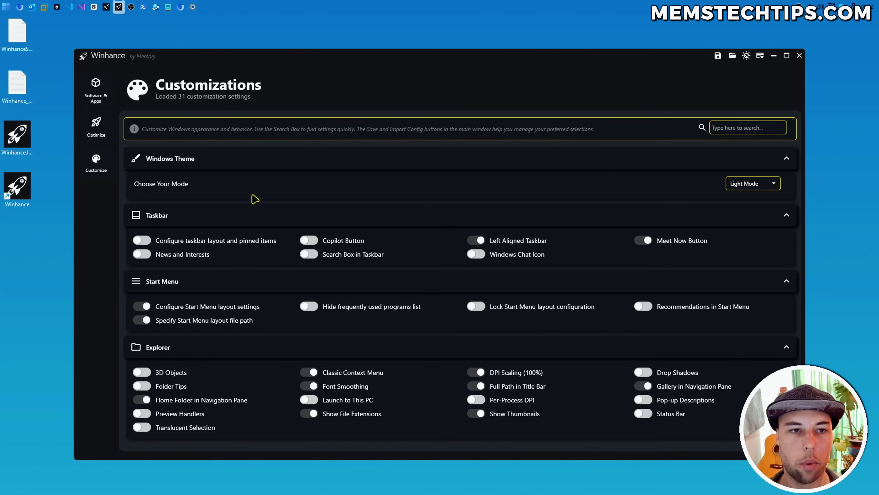
pyautogui.click(6, 7)
pyautogui.write('explo')
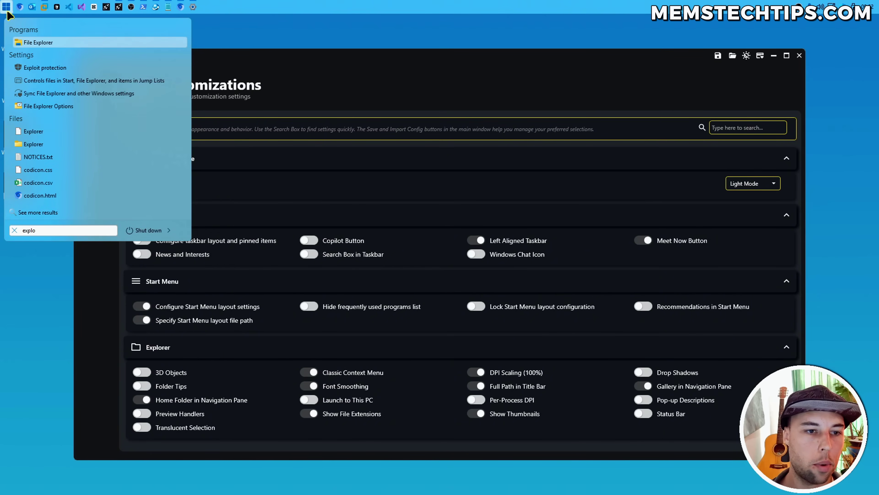
pyautogui.press('Return')
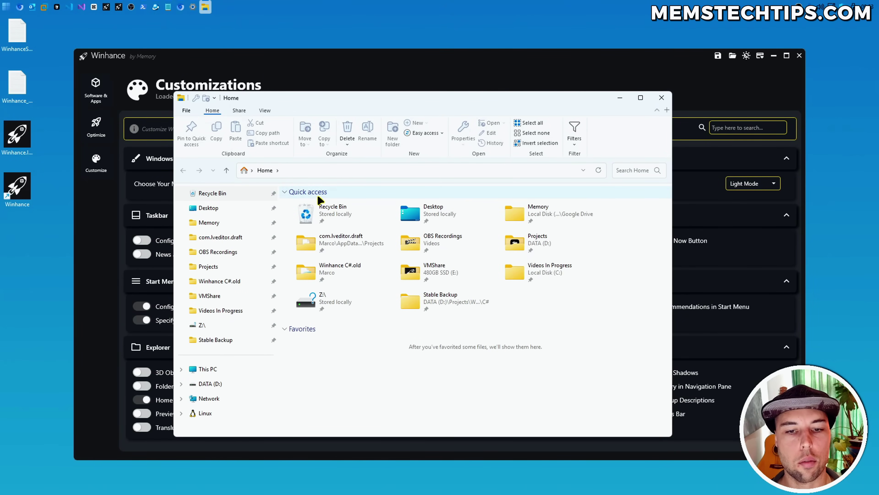
pyautogui.click(661, 98)
pyautogui.click(96, 127)
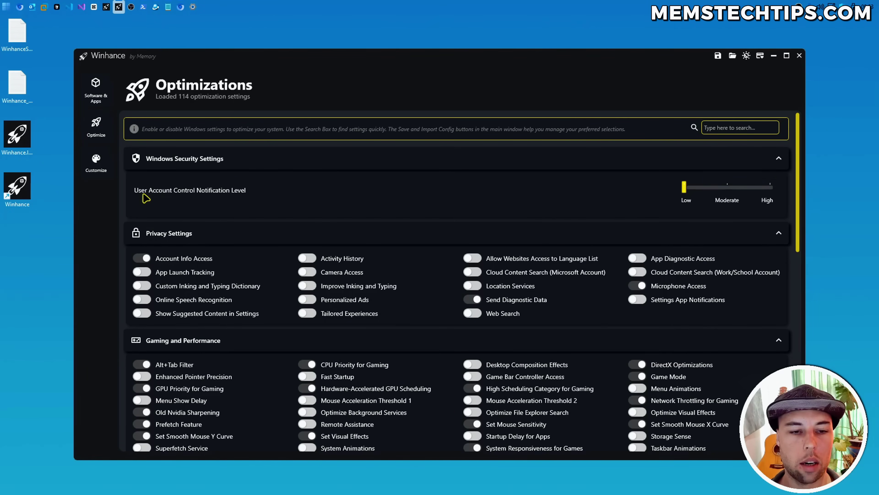
# Raise UAC to Moderate and set the power plan to Balanced
pyautogui.click(722, 190)
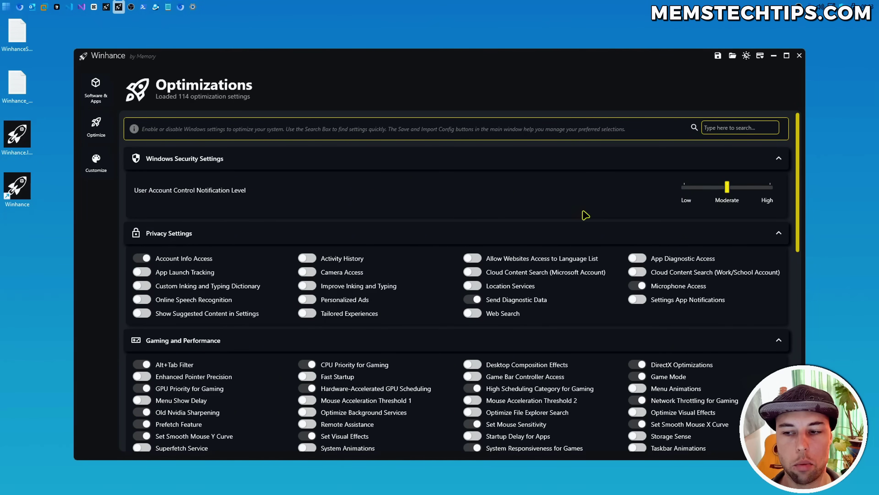
pyautogui.scroll(-10, 406, 200)
pyautogui.click(691, 270)
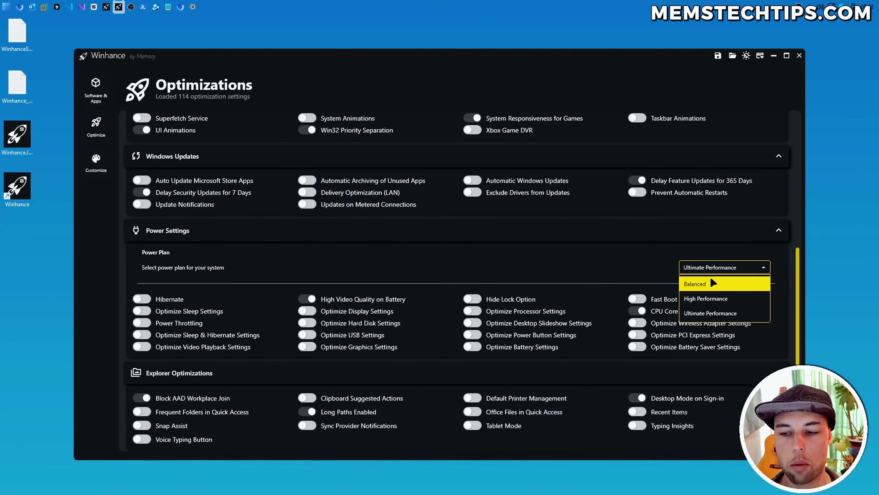
pyautogui.click(696, 281)
# Check the active power plan in Control Panel's Power Options
pyautogui.scroll(5, 545, 253)
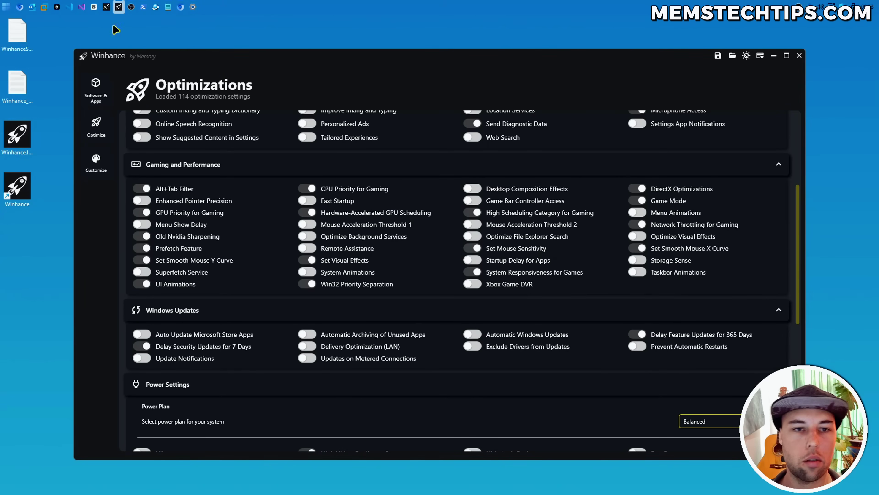
pyautogui.click(6, 7)
pyautogui.click(155, 178)
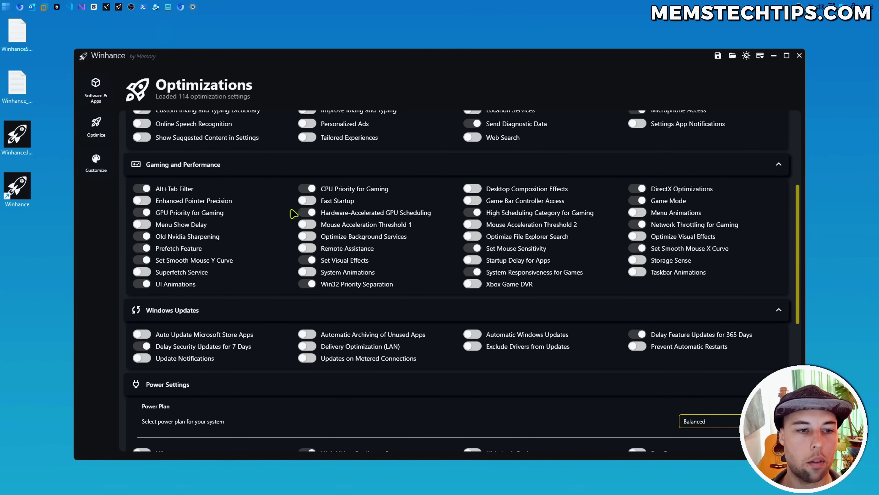
pyautogui.click(332, 225)
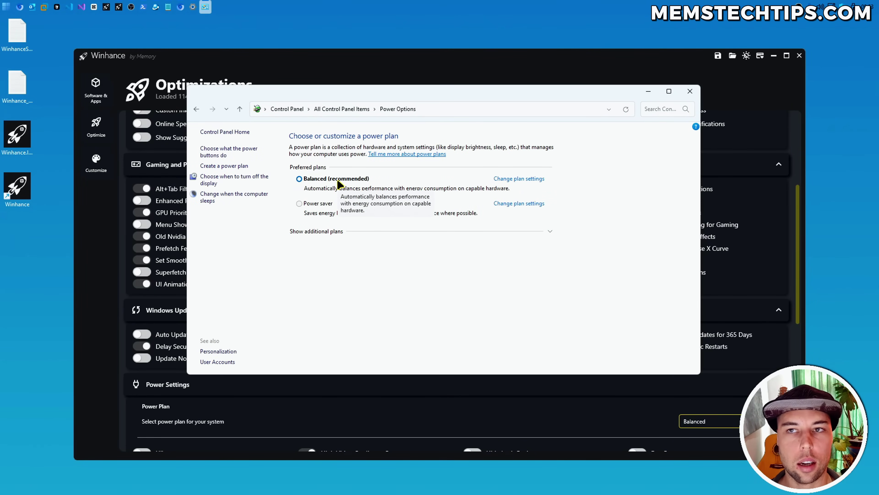
pyautogui.click(690, 91)
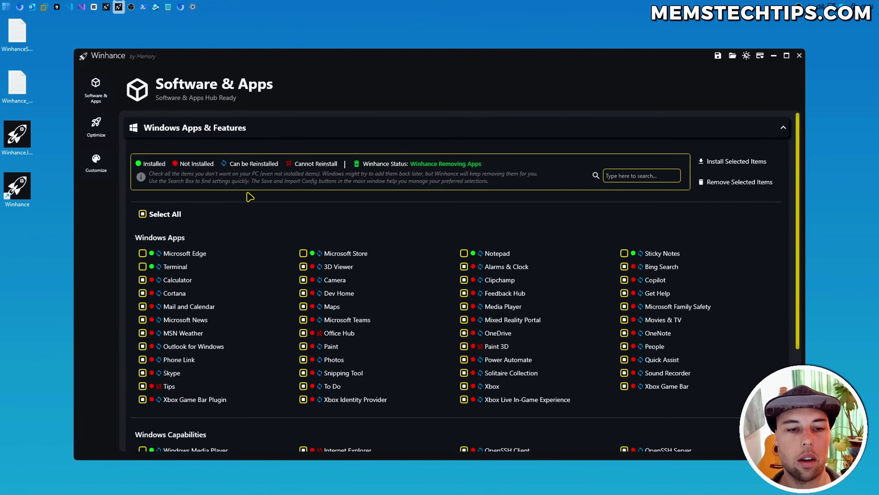
# Untick Select All so no Windows Apps or External Software remain selected
pyautogui.click(160, 214)
pyautogui.scroll(-4, 218, 223)
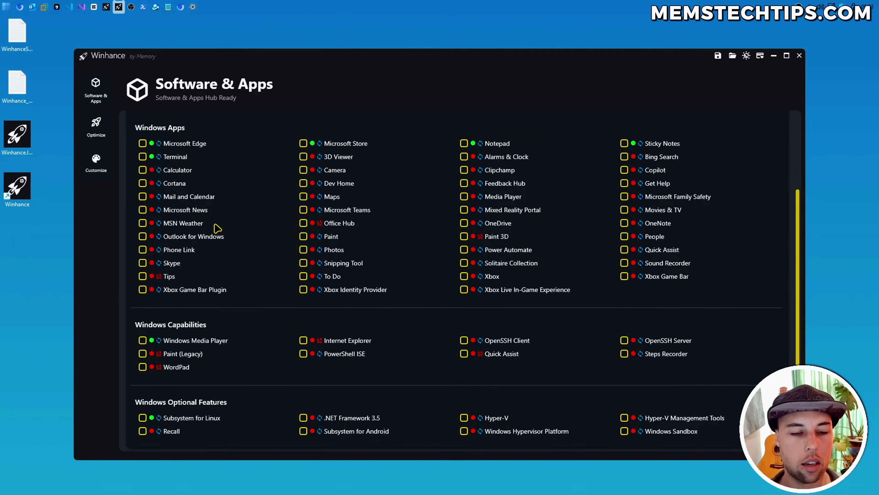
pyautogui.scroll(-3, 246, 413)
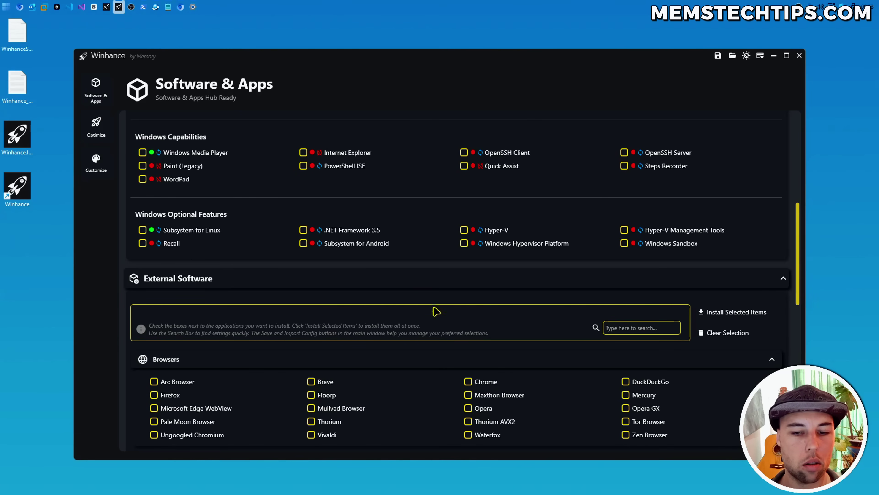
pyautogui.scroll(8, 443, 308)
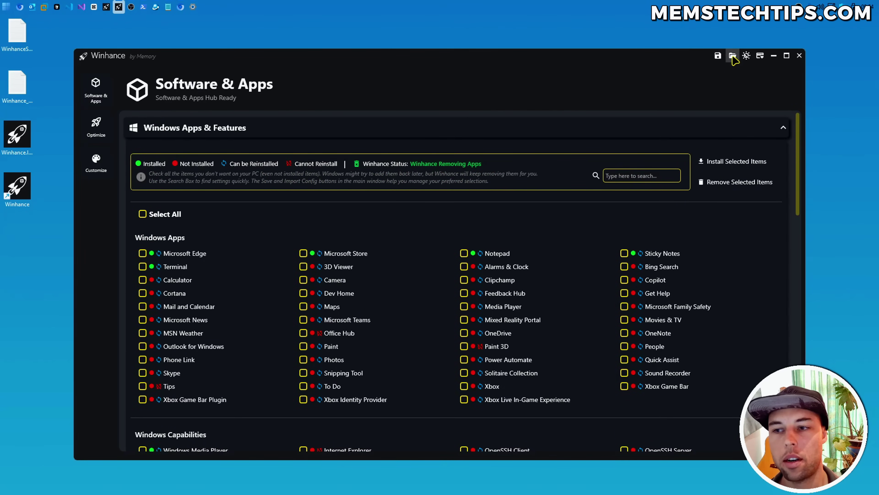
# Import the saved .winhance file with all four sections, keeping the current wallpaper
pyautogui.click(733, 57)
pyautogui.click(318, 157)
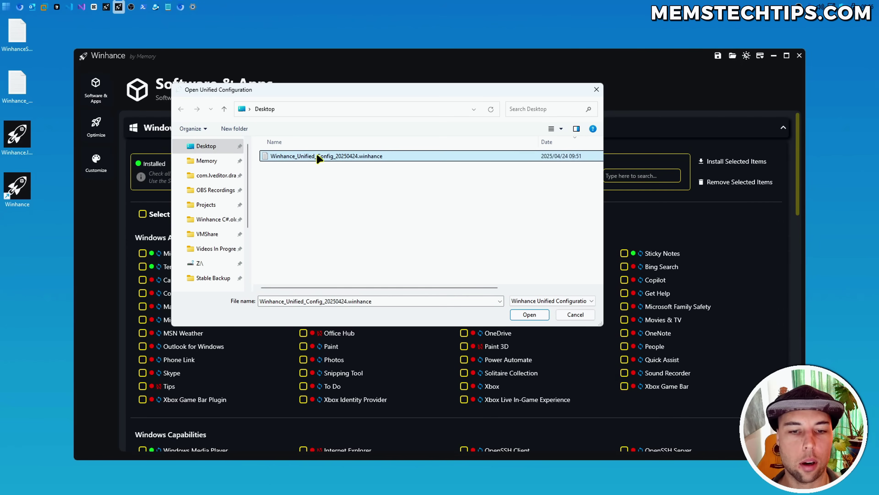
pyautogui.click(529, 314)
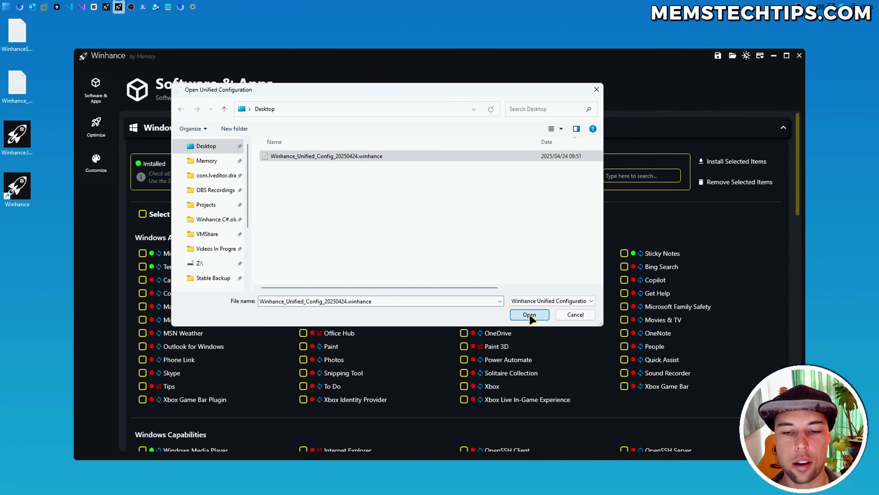
pyautogui.moveTo(294, 102); pyautogui.dragTo(387, 161)
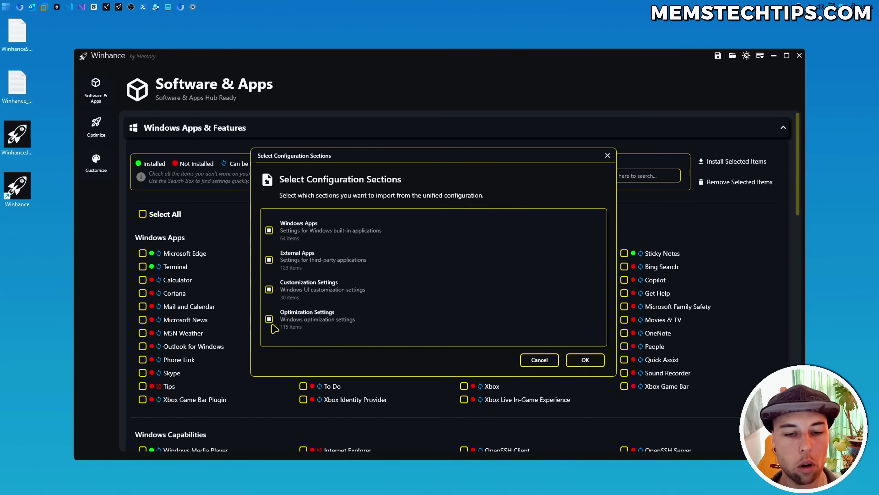
pyautogui.click(590, 363)
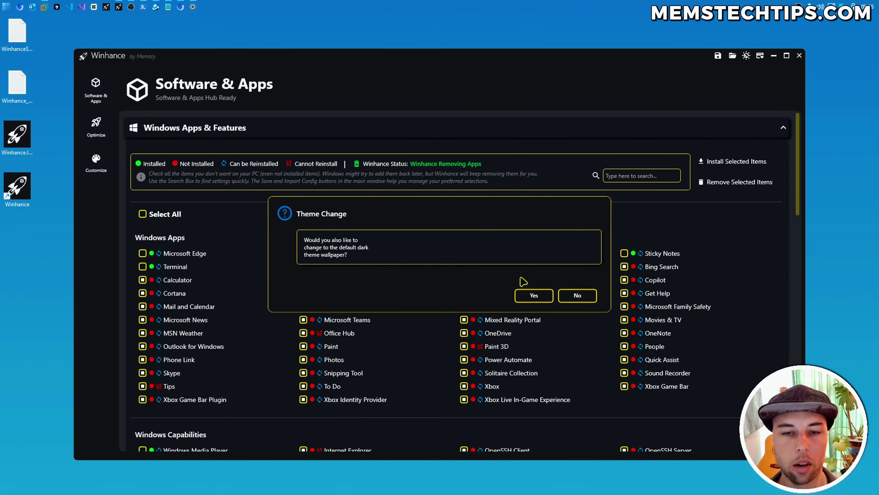
pyautogui.click(578, 295)
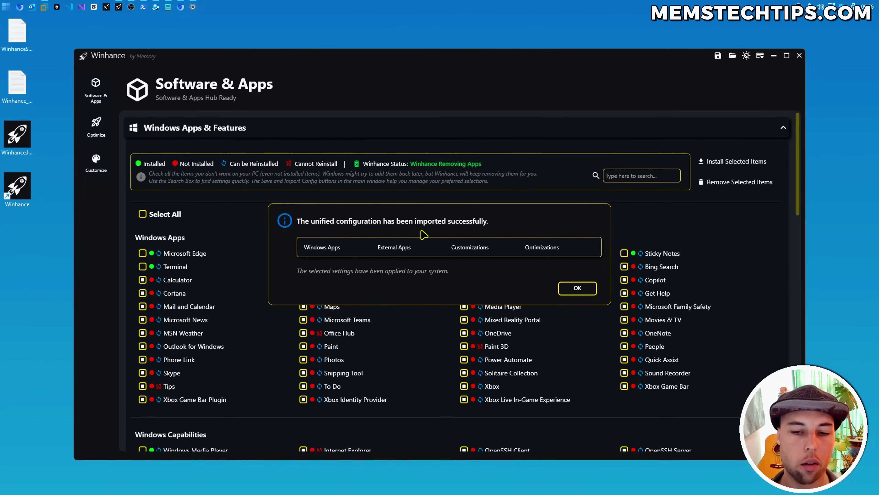
pyautogui.click(577, 292)
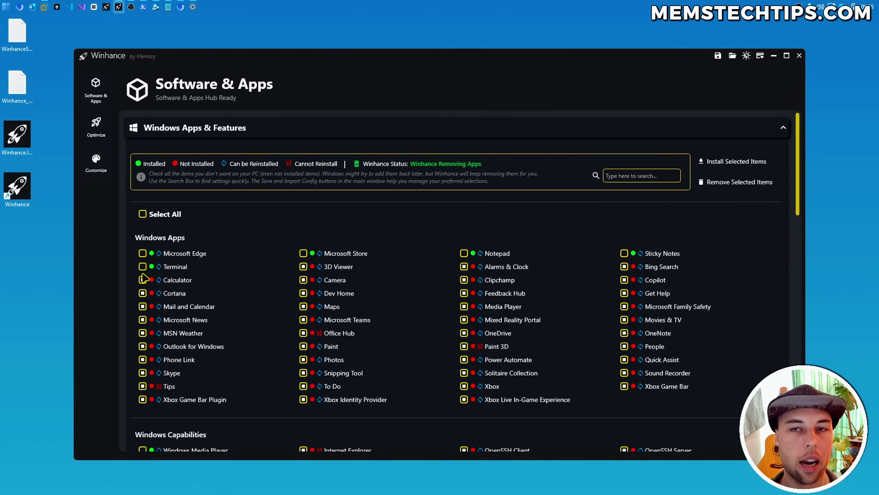
# Review the restored app lists, then show Customizations with the theme back at Dark Mode
pyautogui.scroll(-3, 194, 299)
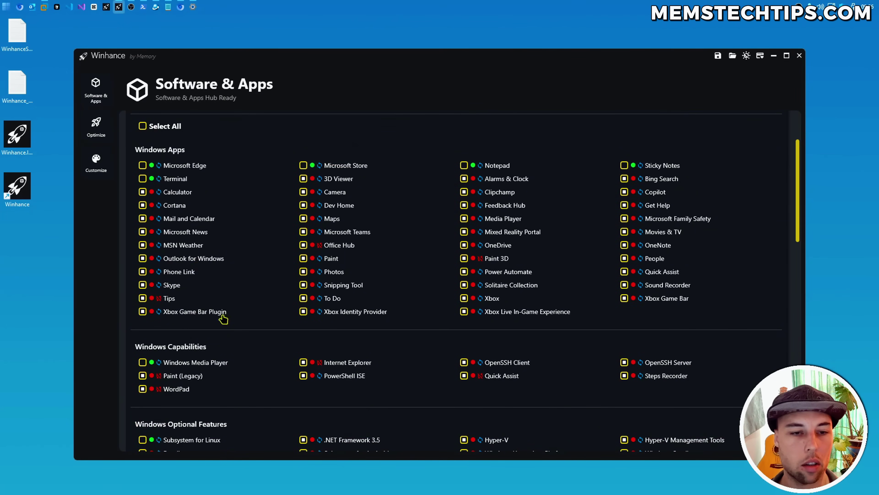
pyautogui.scroll(-4, 215, 225)
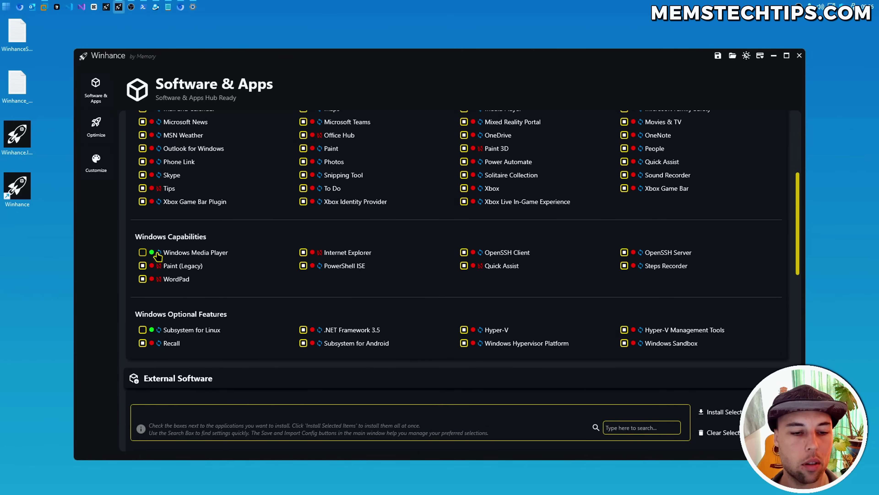
pyautogui.scroll(-9, 257, 277)
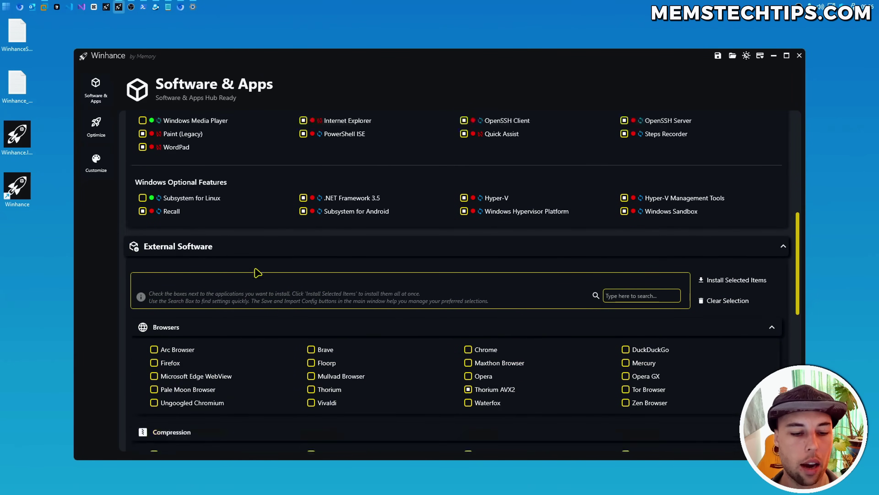
pyautogui.scroll(-2, 258, 277)
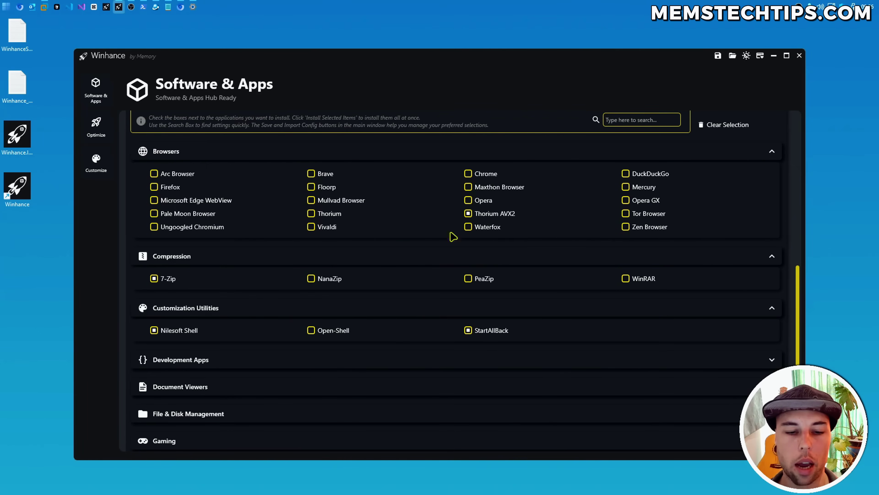
pyautogui.scroll(15, 381, 326)
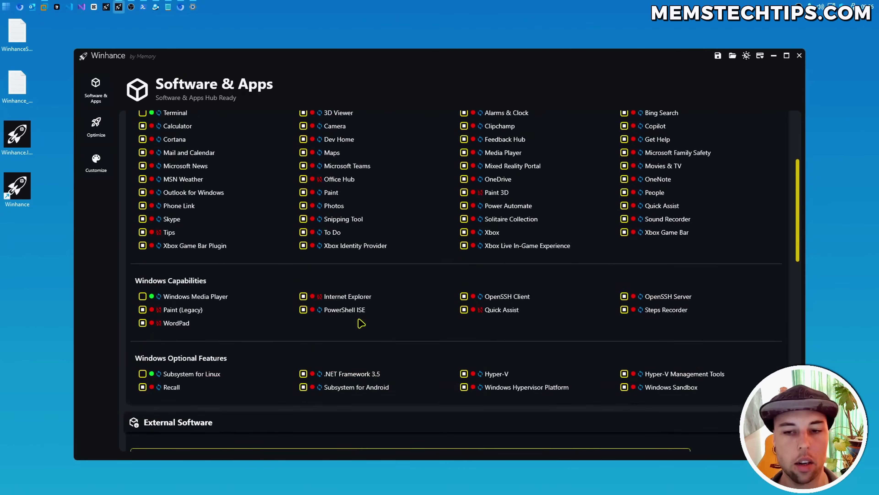
pyautogui.scroll(1, 362, 322)
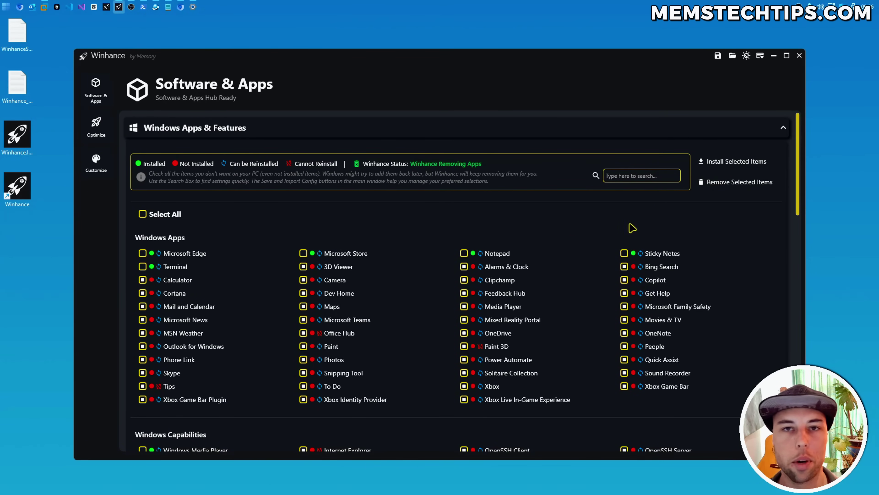
pyautogui.scroll(-8, 439, 239)
pyautogui.scroll(-3, 433, 231)
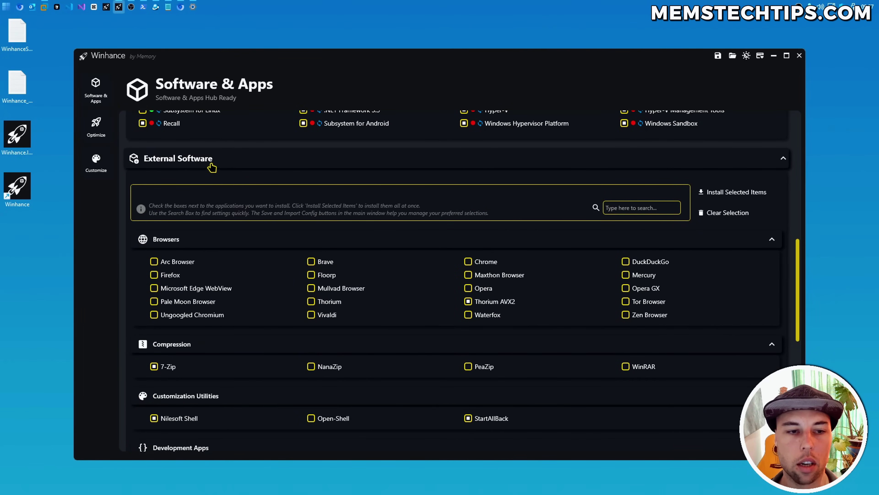
pyautogui.click(97, 134)
pyautogui.click(97, 160)
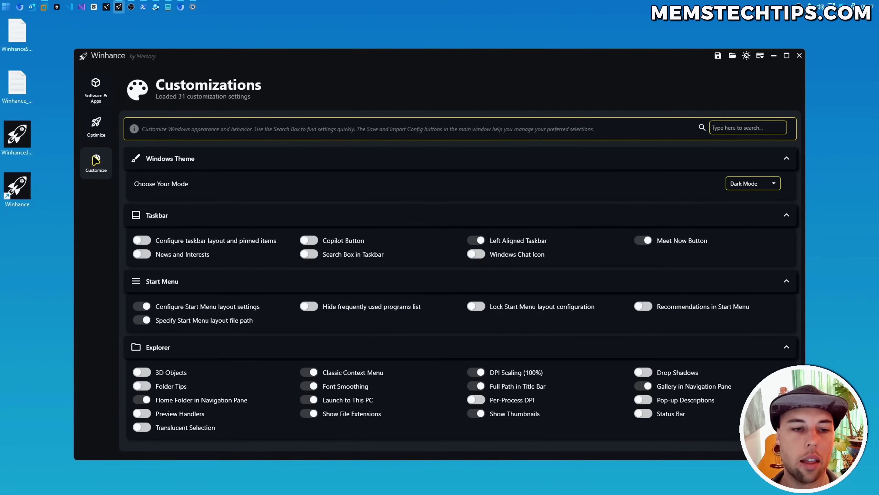
pyautogui.click(95, 126)
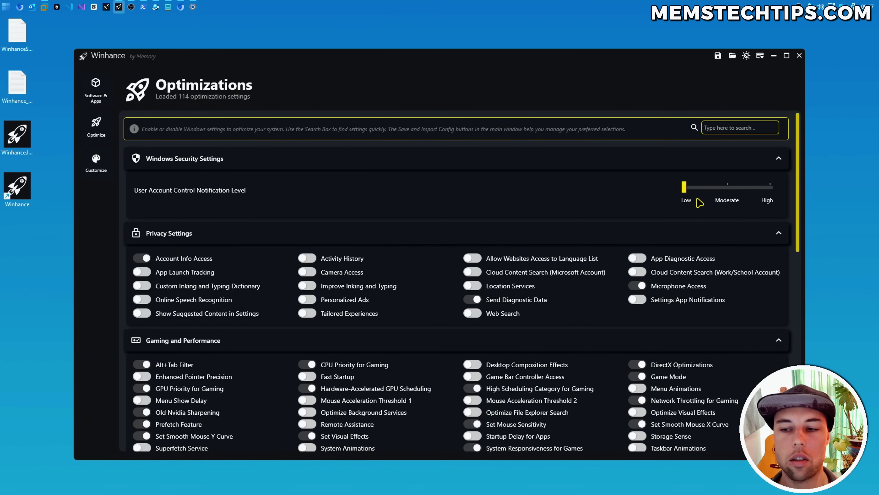
pyautogui.scroll(-10, 625, 208)
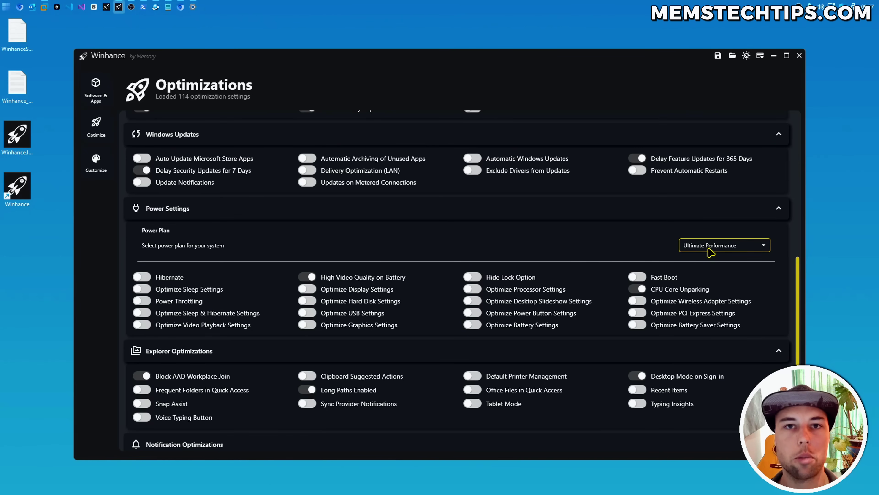
pyautogui.click(5, 6)
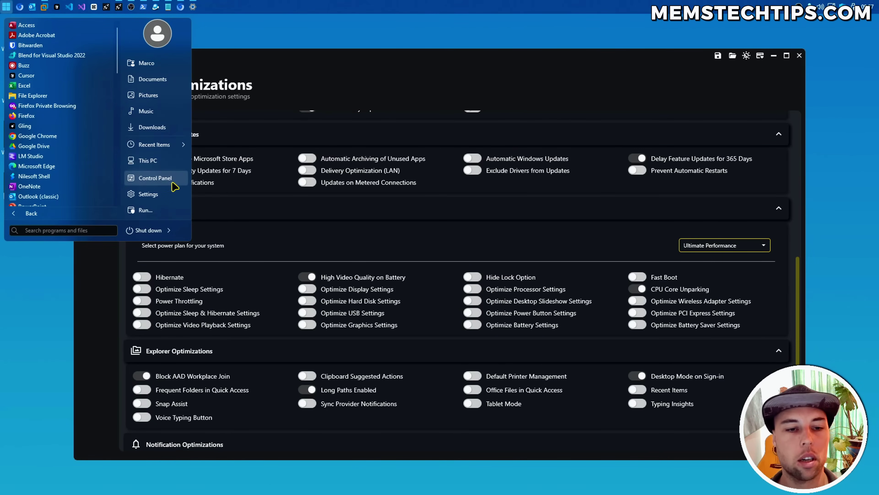
pyautogui.click(156, 179)
pyautogui.click(338, 227)
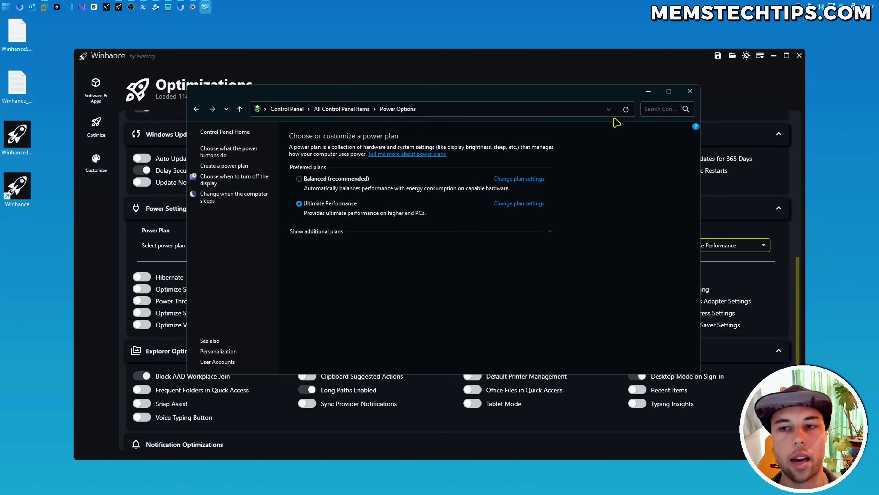
pyautogui.click(690, 91)
pyautogui.click(96, 163)
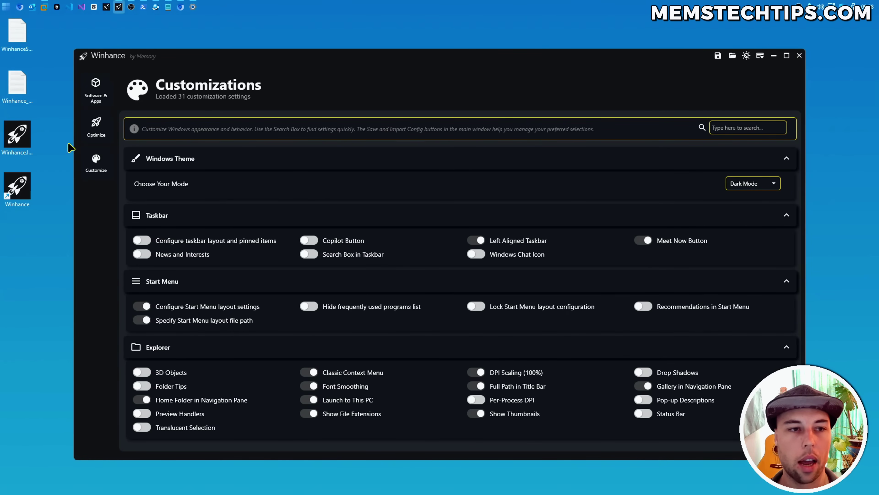
pyautogui.click(5, 10)
pyautogui.write('explorer')
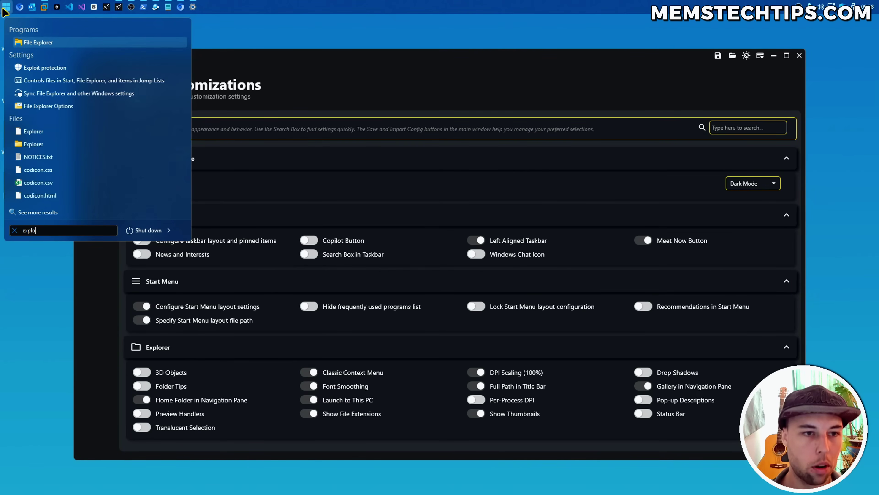
pyautogui.press('Return')
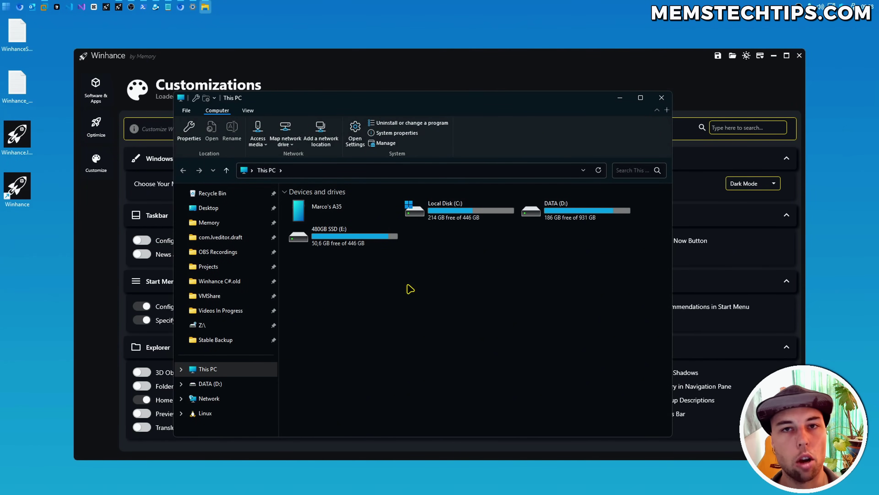
pyautogui.click(661, 99)
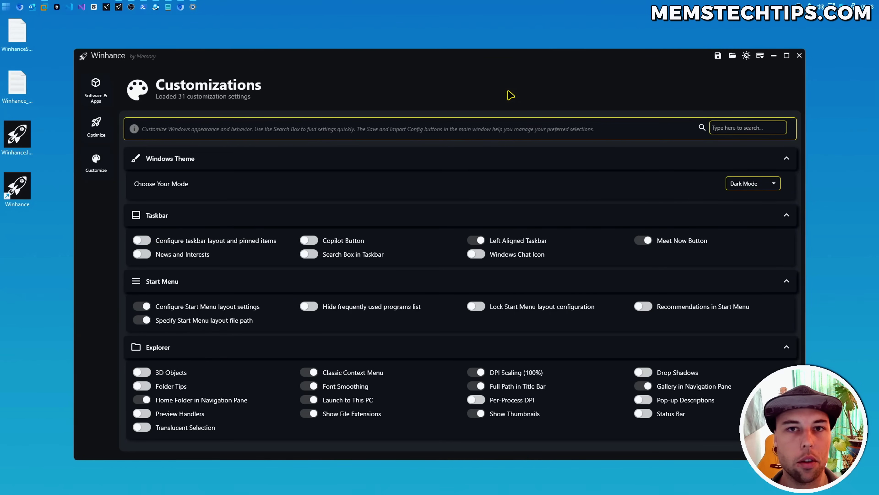
# Revisit Software & Apps, then scroll through the Optimizations settings
pyautogui.click(94, 92)
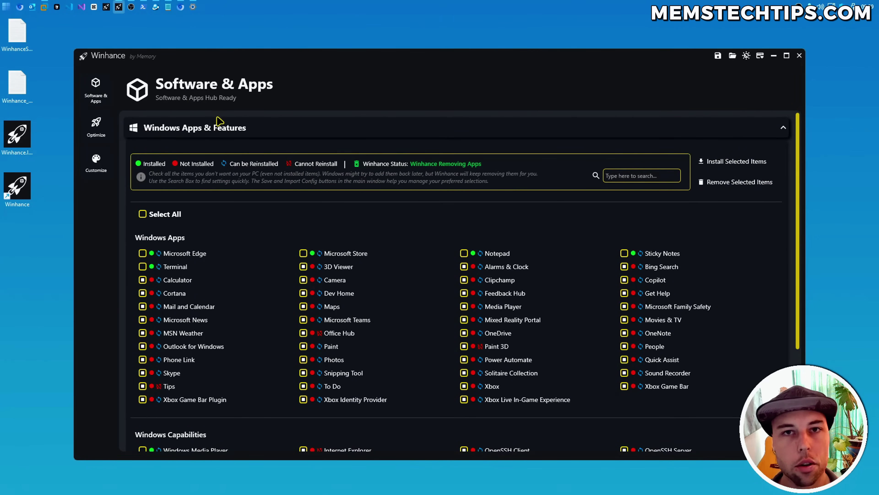
pyautogui.scroll(-4, 270, 266)
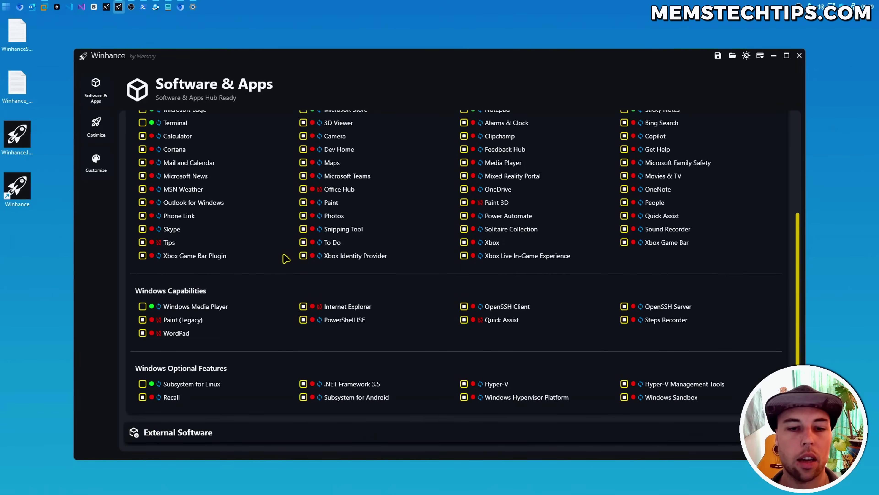
pyautogui.click(96, 127)
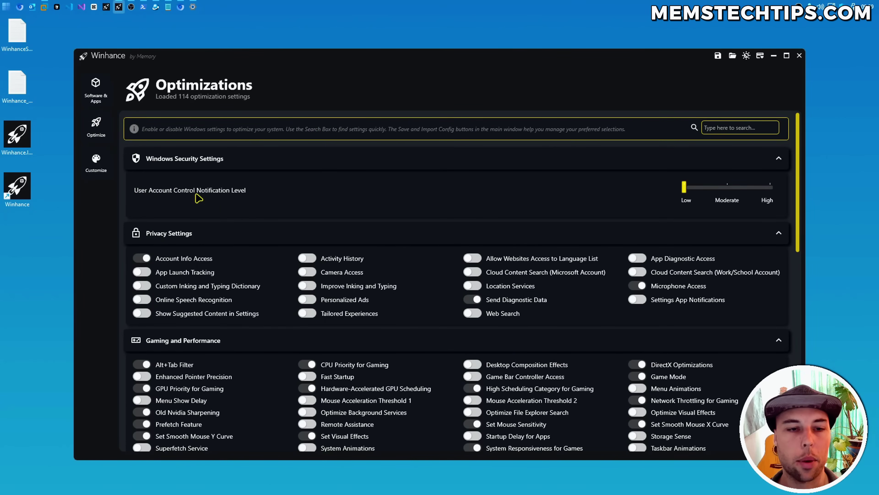
pyautogui.scroll(-5, 213, 208)
pyautogui.scroll(-7, 214, 210)
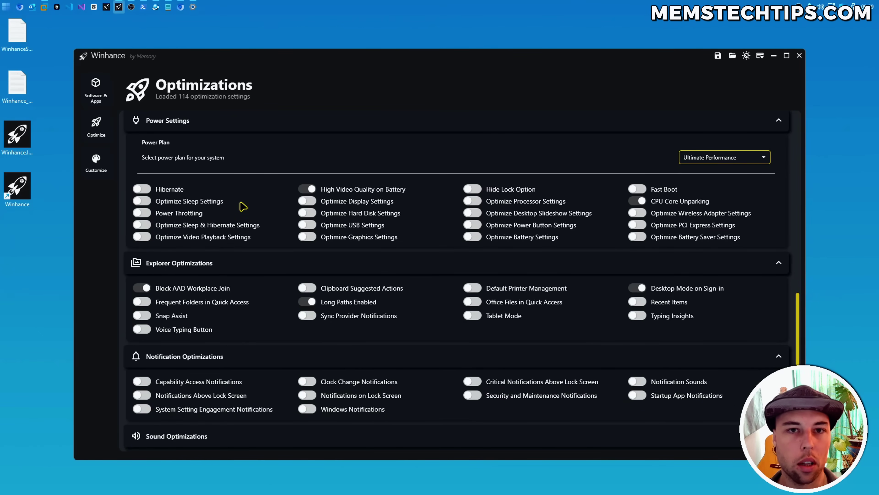
pyautogui.scroll(-1, 243, 207)
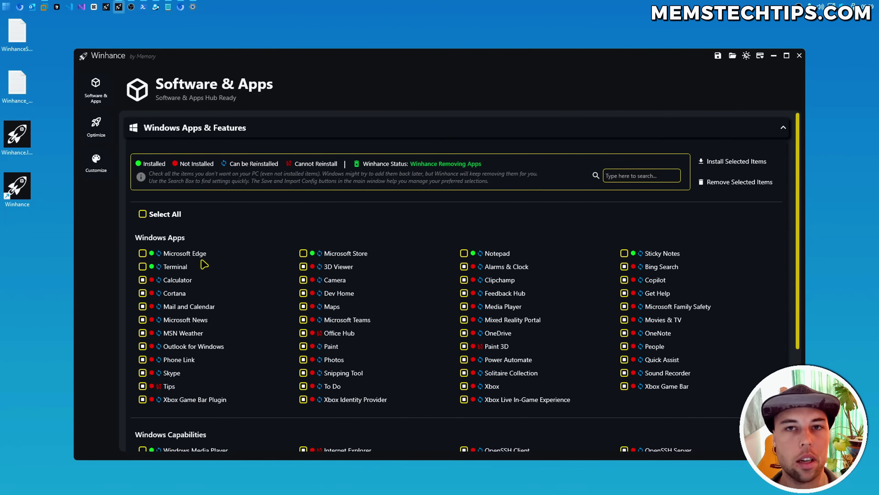
pyautogui.scroll(-2, 304, 280)
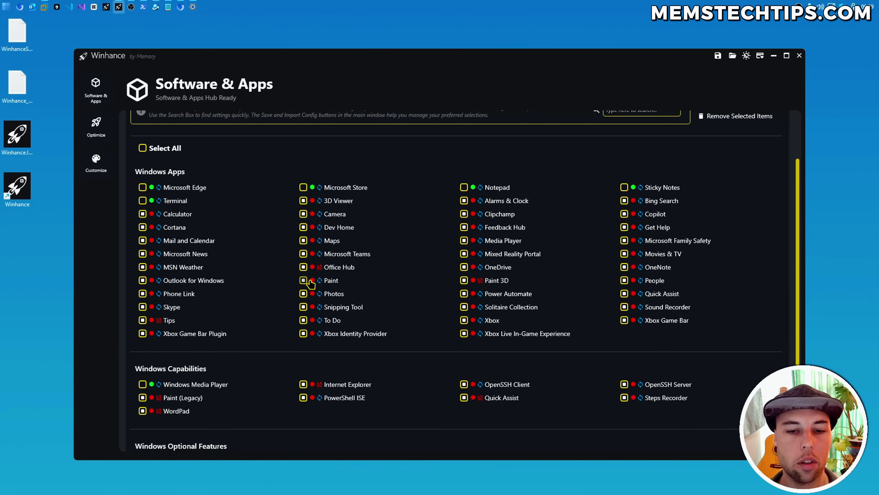
pyautogui.scroll(-2, 294, 262)
pyautogui.scroll(4, 293, 264)
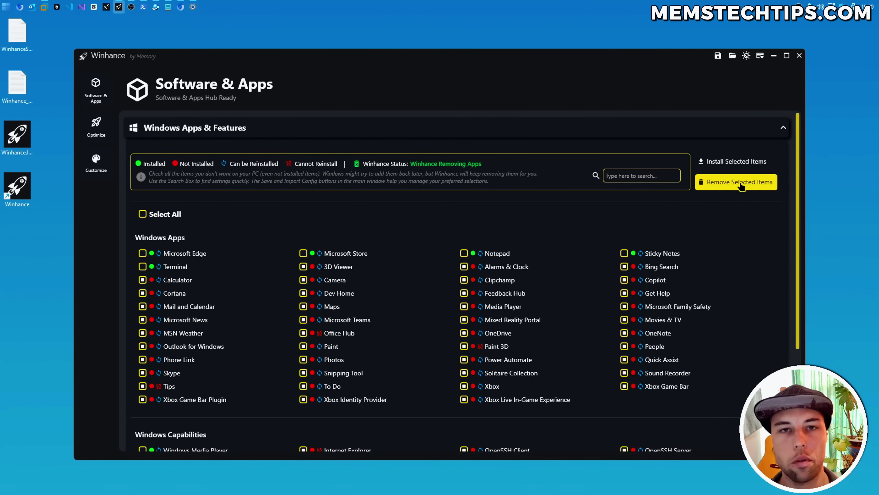
# Collapse Windows Apps & Features and expand External Software to review selections
pyautogui.click(783, 128)
pyautogui.click(289, 163)
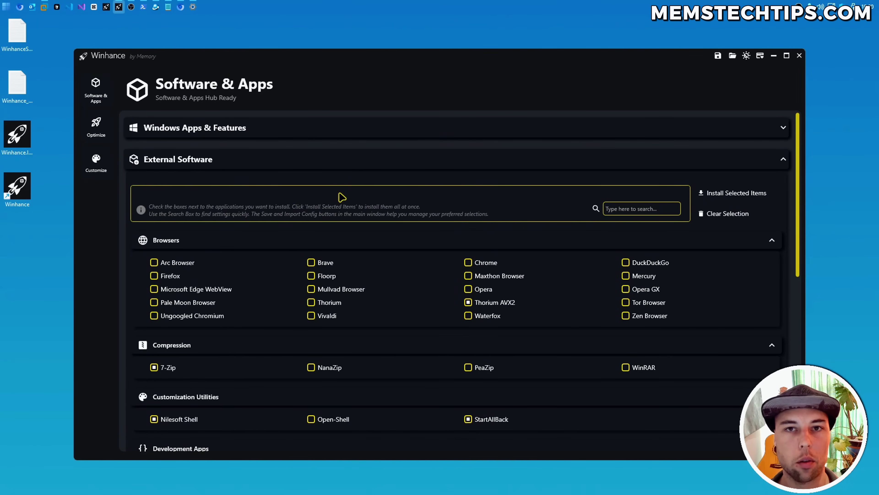
pyautogui.scroll(-1, 340, 197)
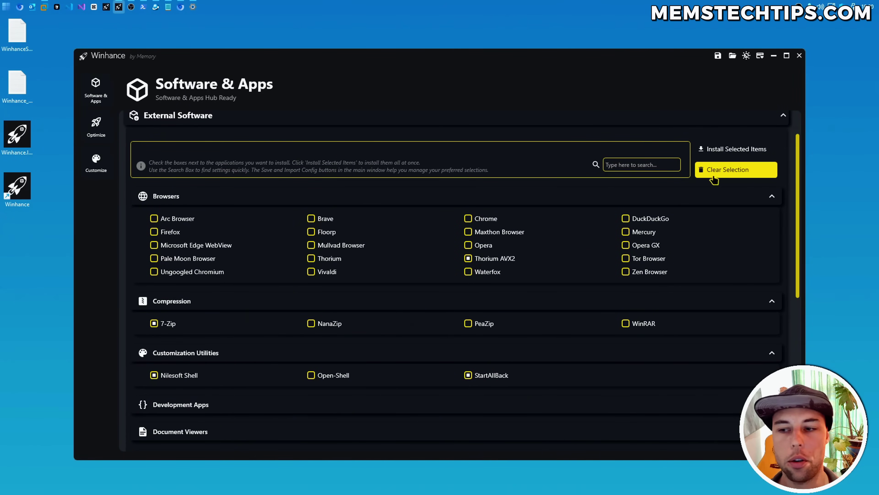
pyautogui.scroll(1, 533, 244)
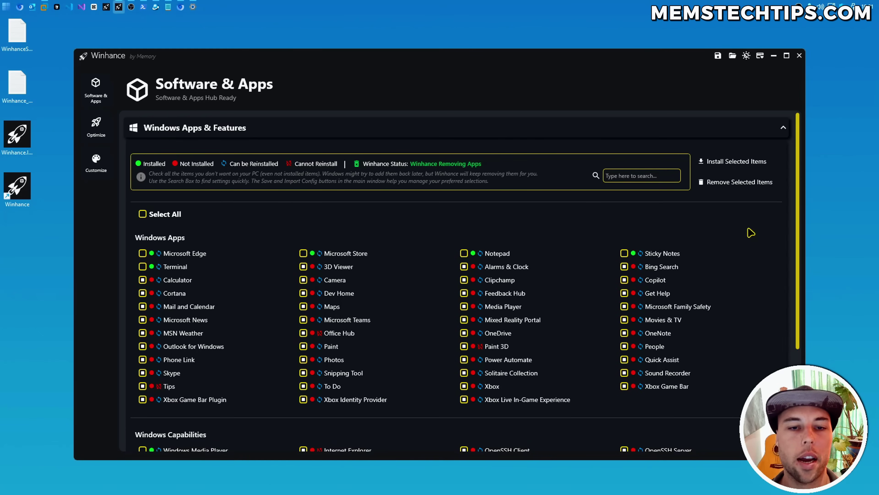
pyautogui.click(760, 57)
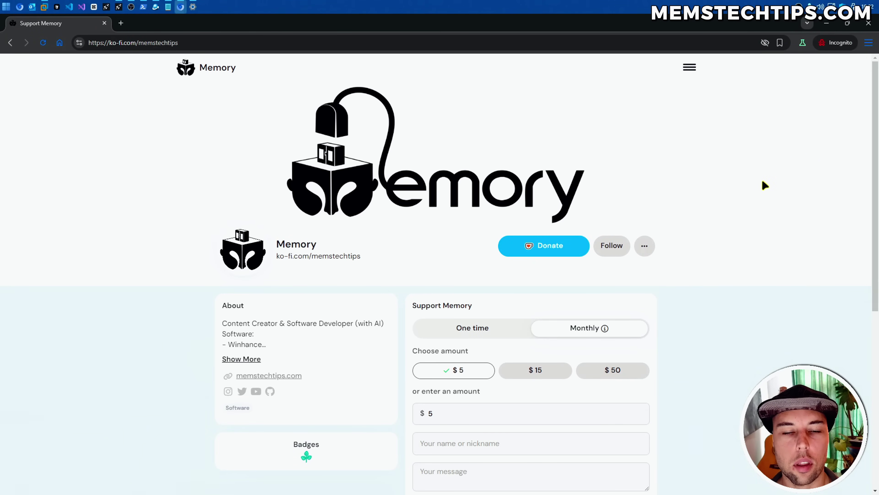
pyautogui.scroll(-4, 572, 200)
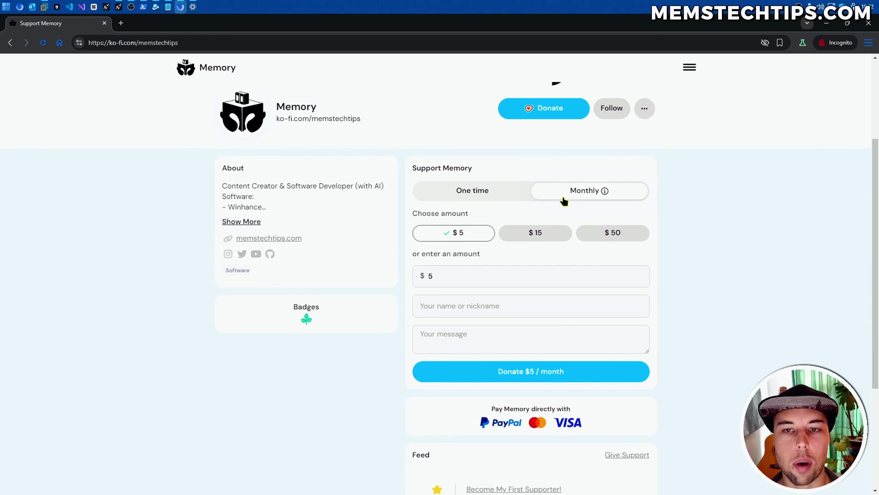
pyautogui.click(495, 193)
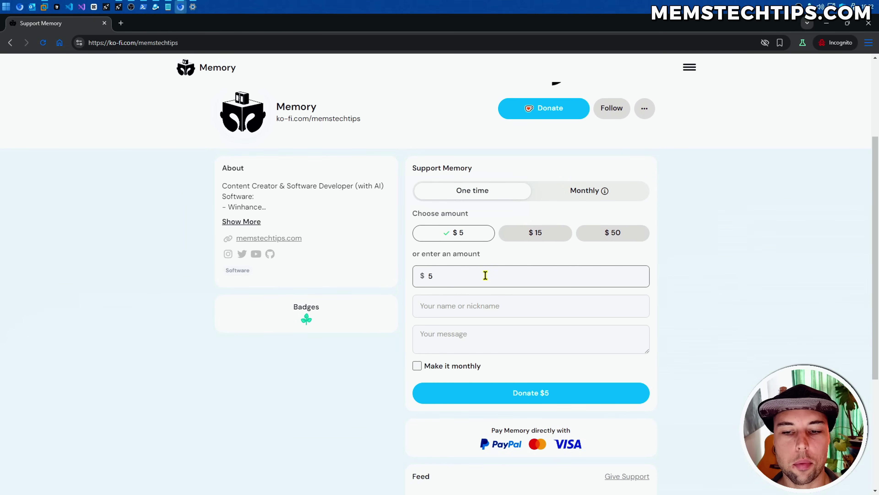
pyautogui.click(558, 233)
pyautogui.press('Right')
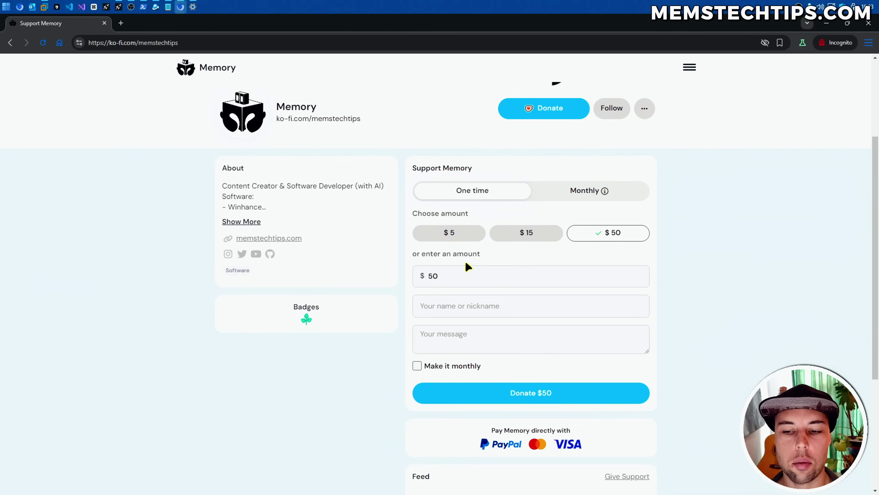
pyautogui.press('Tab')
pyautogui.write('100')
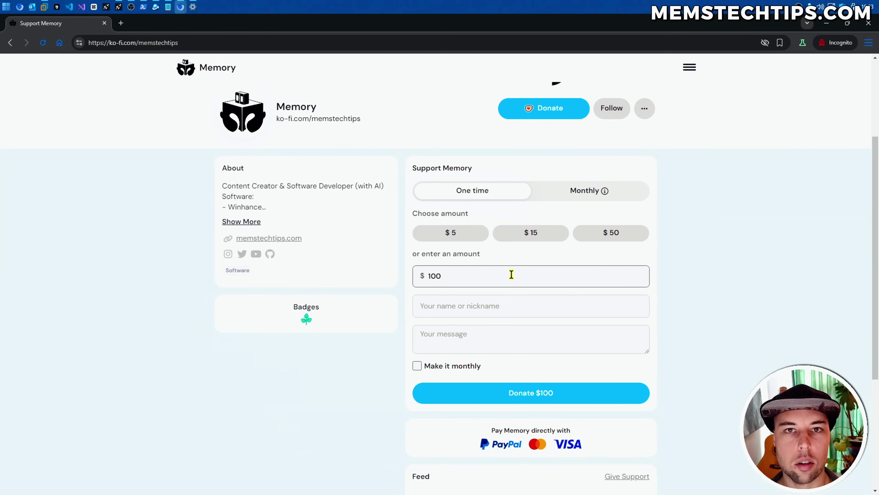